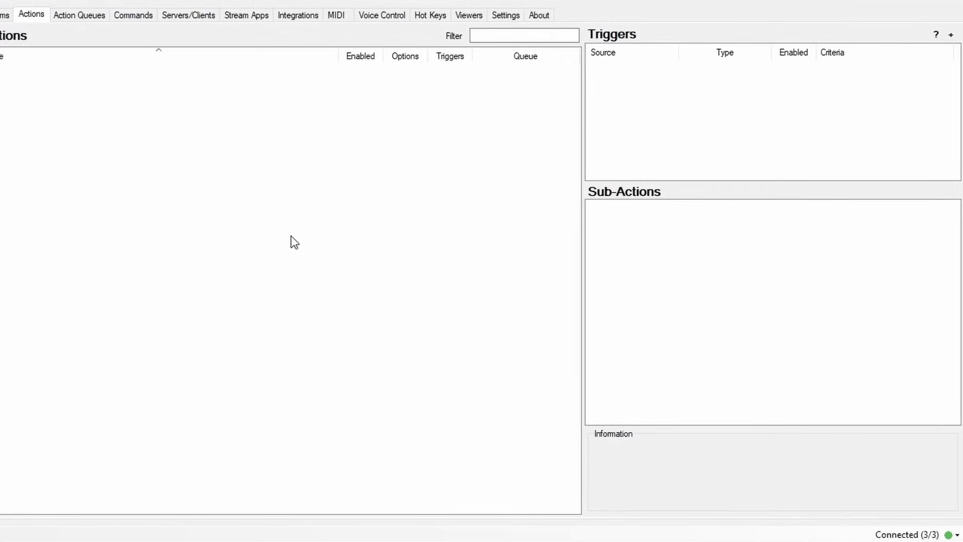
Step: Add an enabled action named 'cookie 2.0' with Always Run ticked
right_click(327, 243)
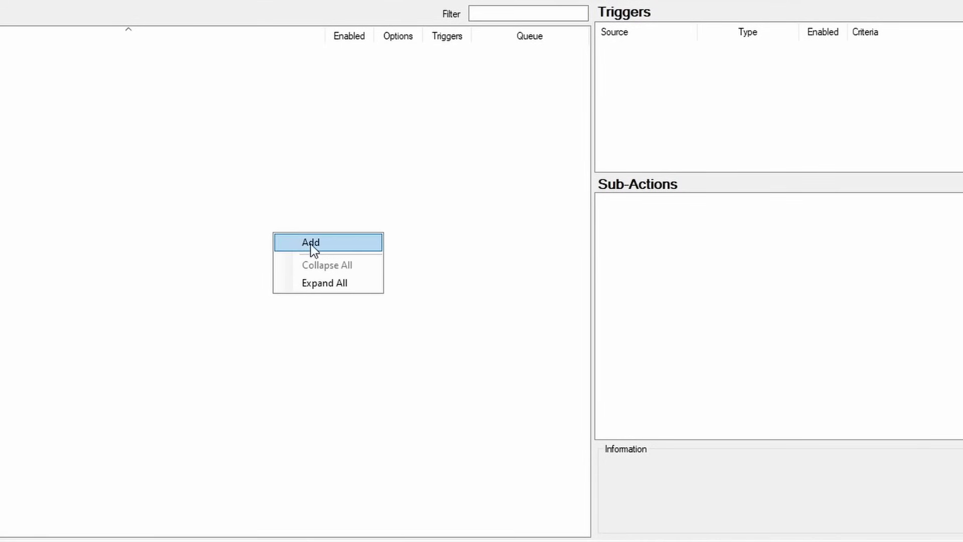
click(335, 246)
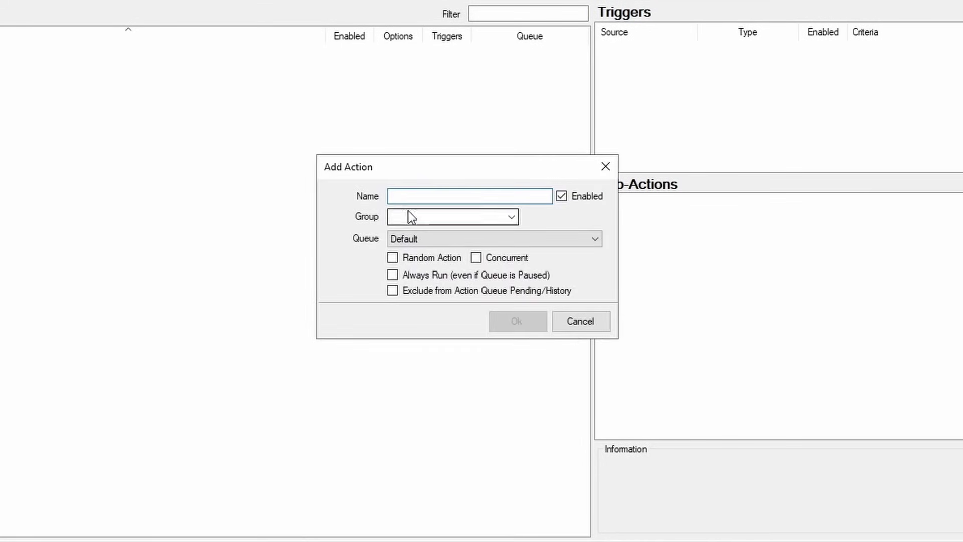
text(cookie 2.0)
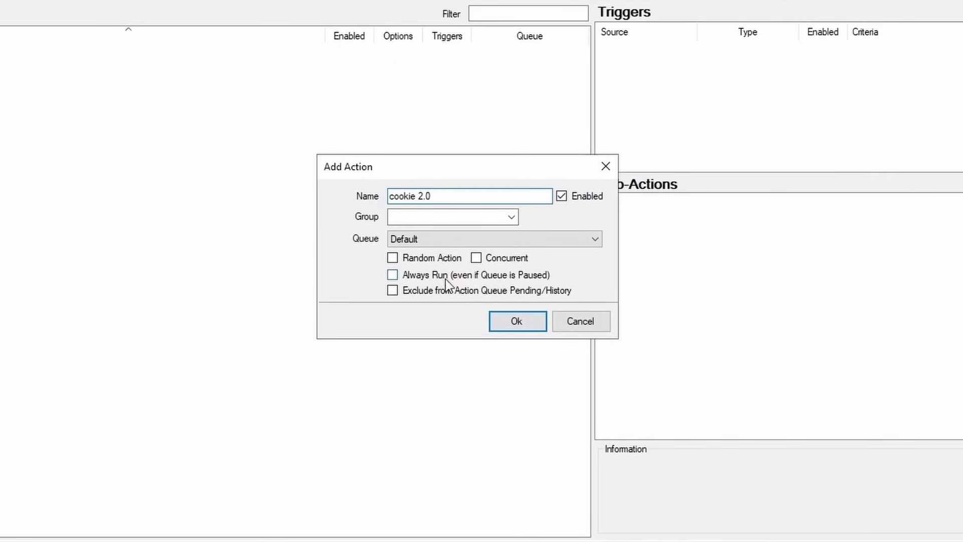
click(393, 275)
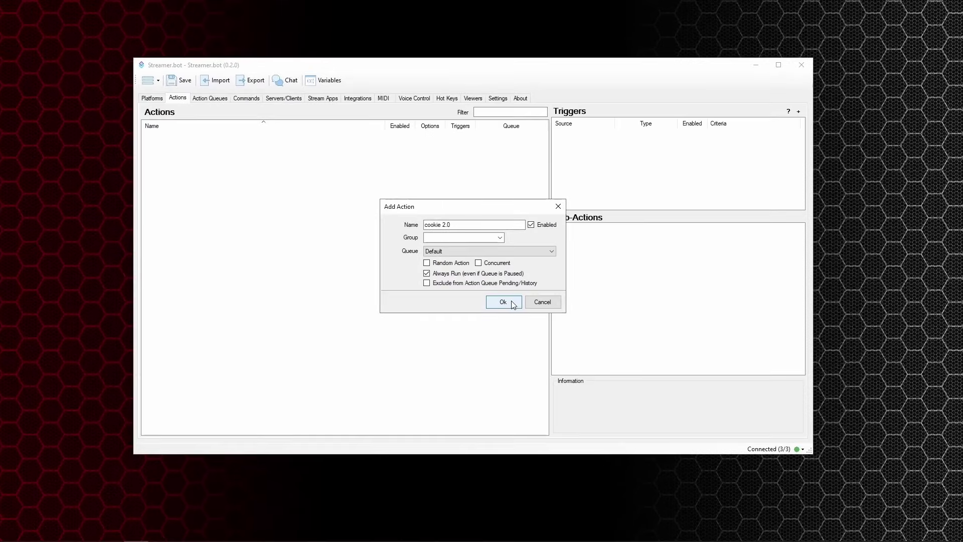
click(513, 304)
Step: Add an Always Run action named 'milk 2.0', then select cookie 2.0 again
right_click(287, 239)
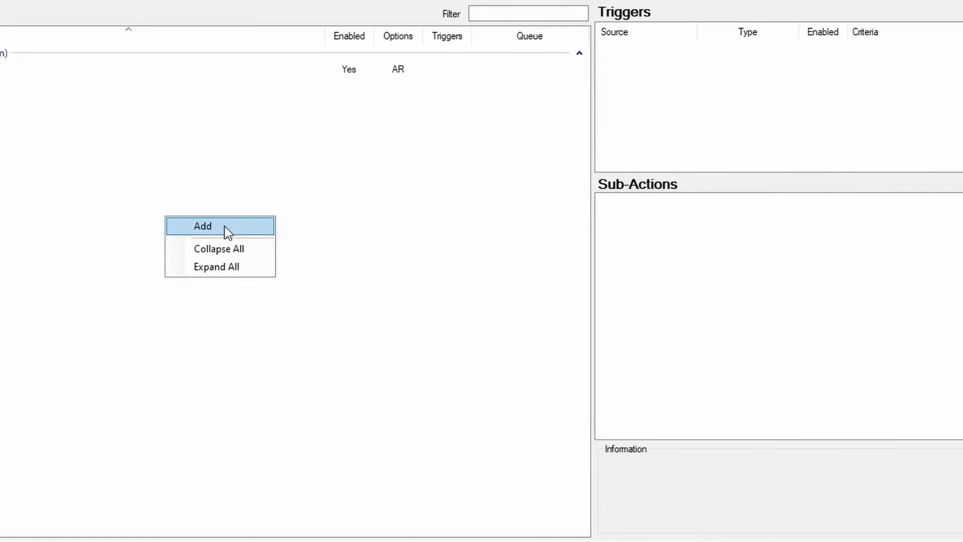
click(323, 244)
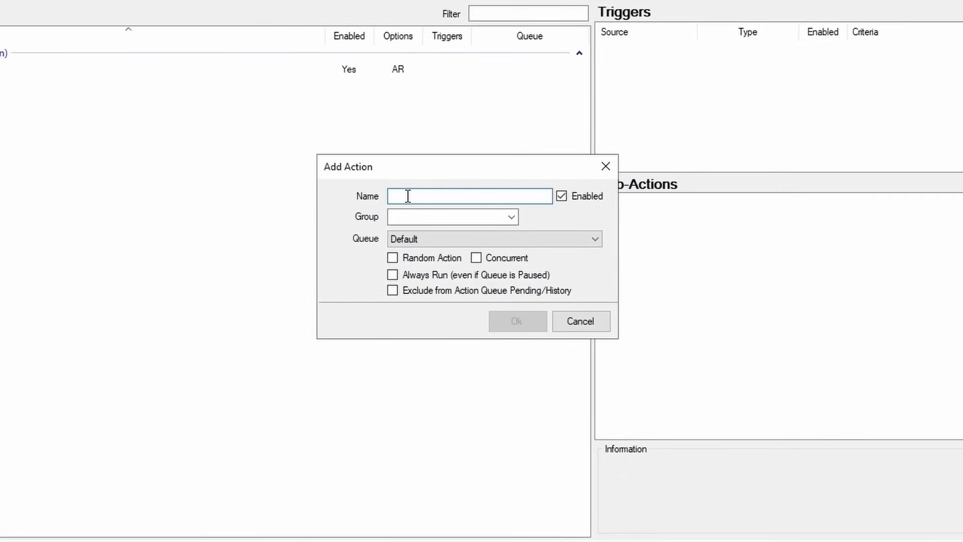
text(milk 2.0)
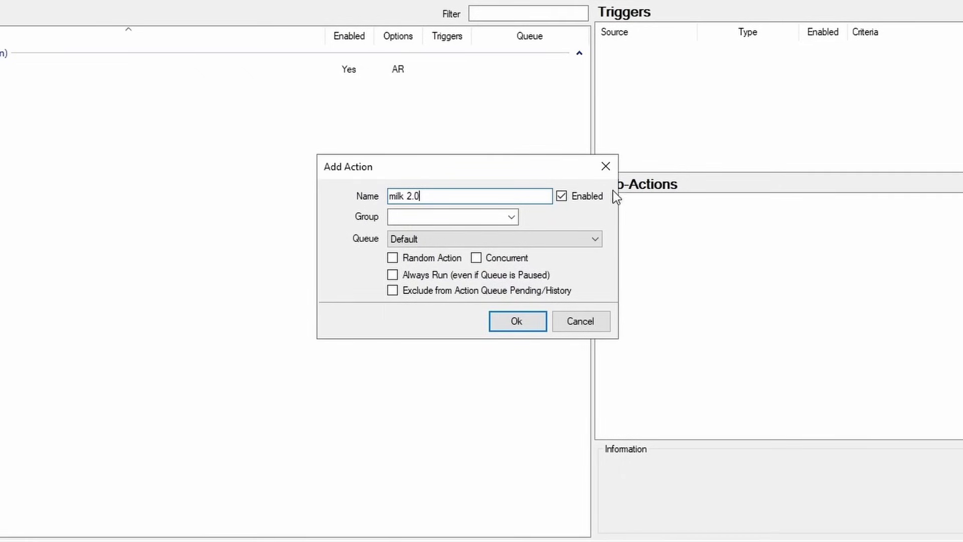
click(398, 276)
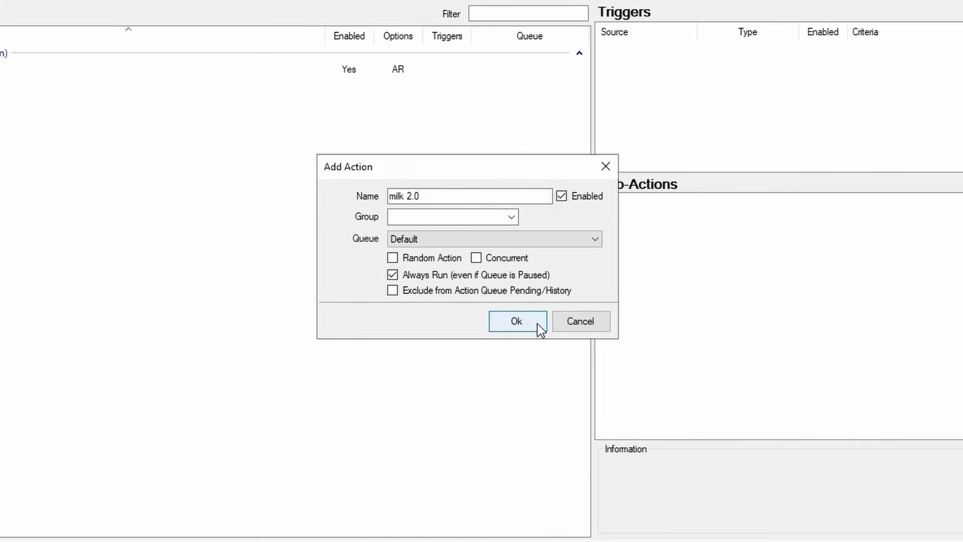
click(517, 321)
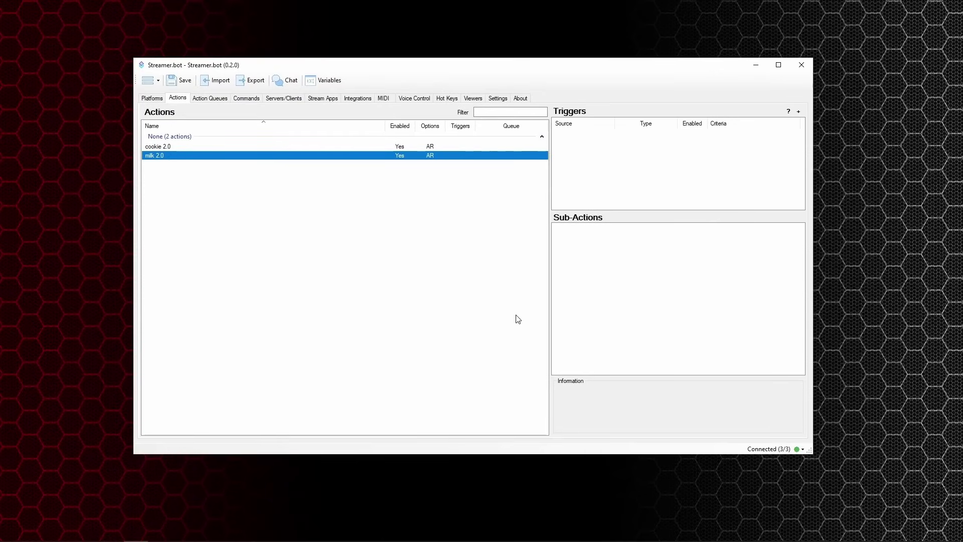
key(Up)
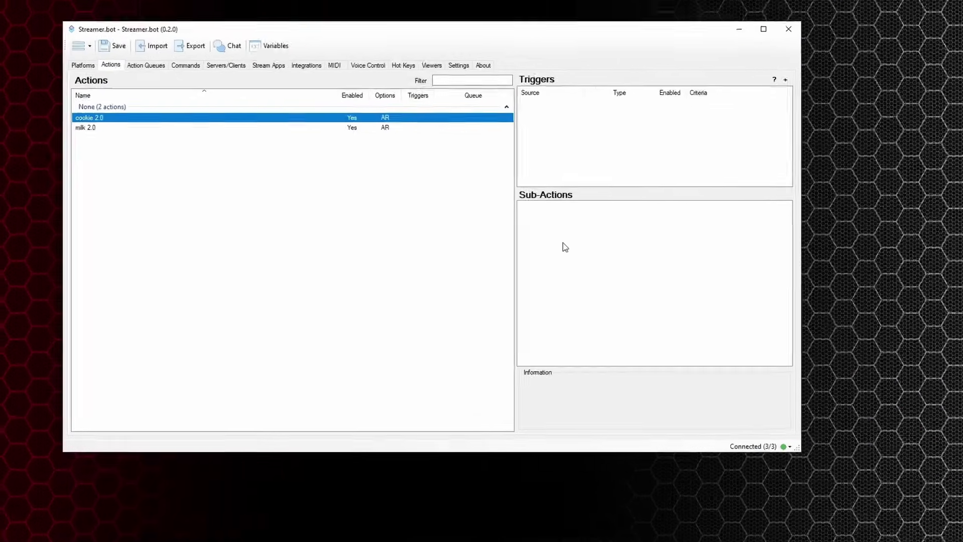
Step: Add a Global (Set) sub-action incrementing the non-persisted global cookie2 by 1
right_click(563, 243)
mouse_move(456, 174)
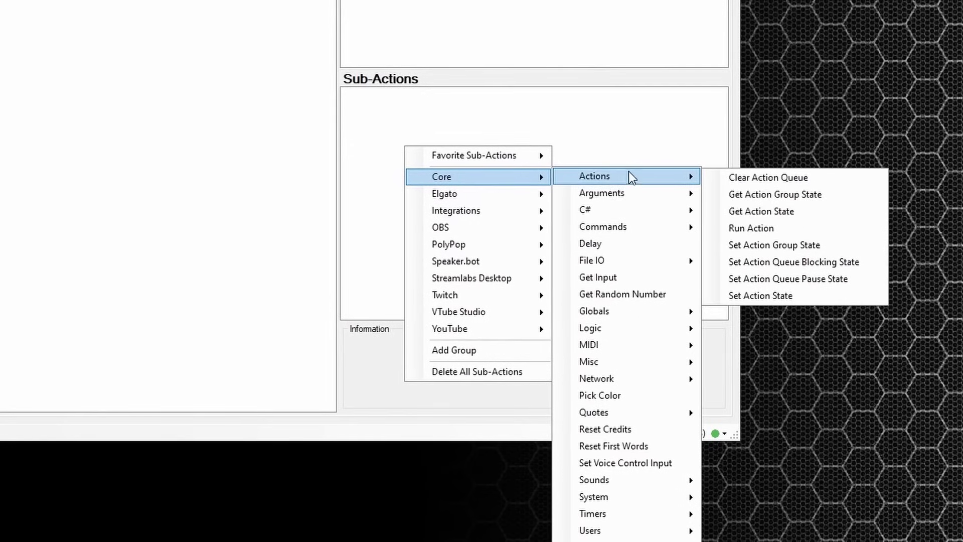
mouse_move(623, 309)
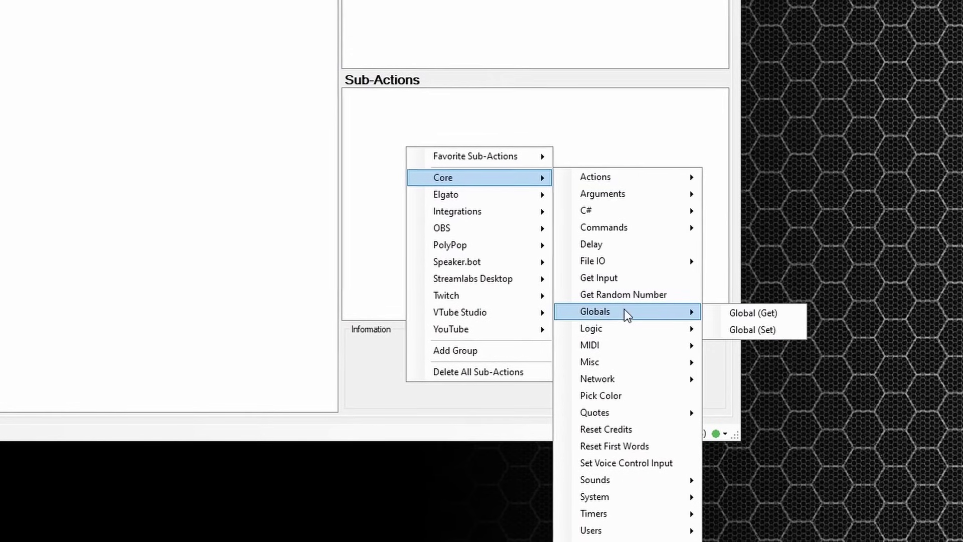
click(755, 331)
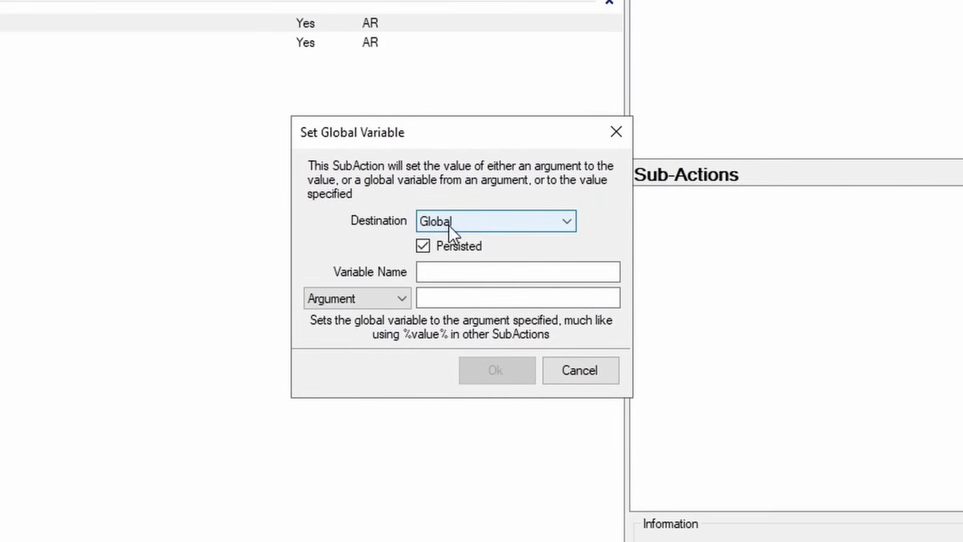
click(423, 248)
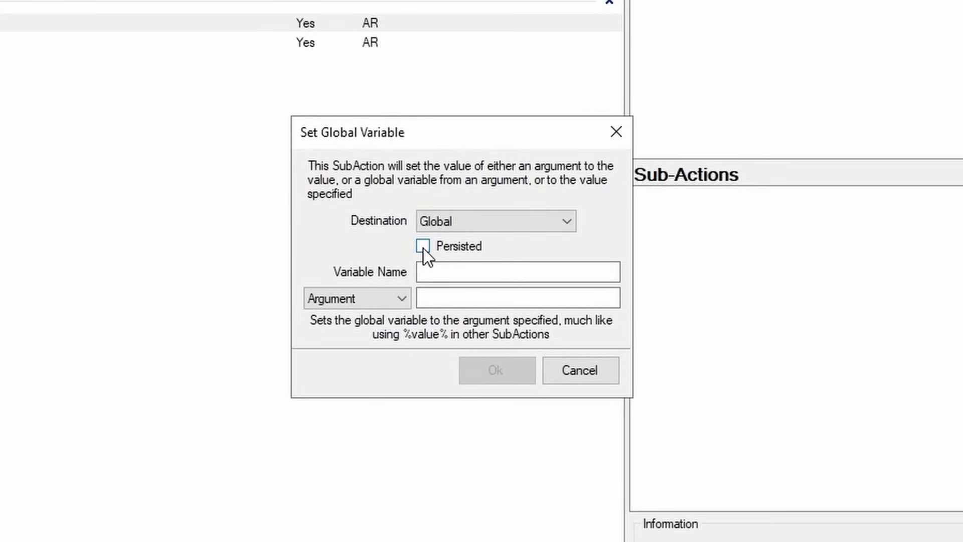
click(431, 271)
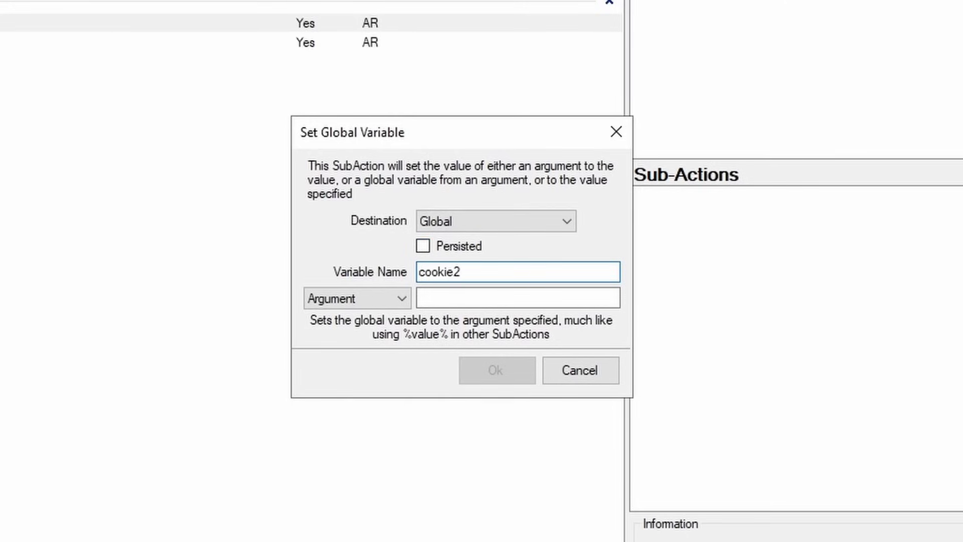
click(391, 298)
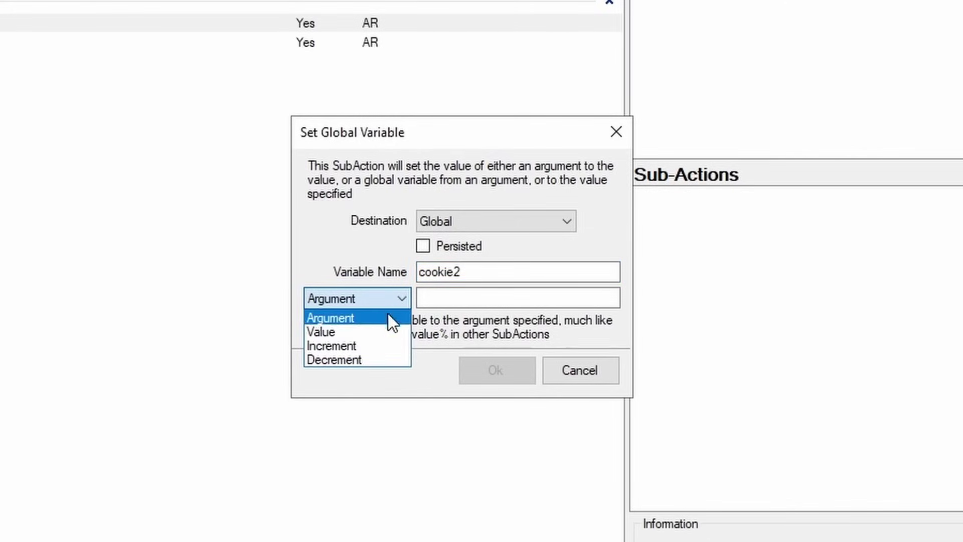
click(382, 343)
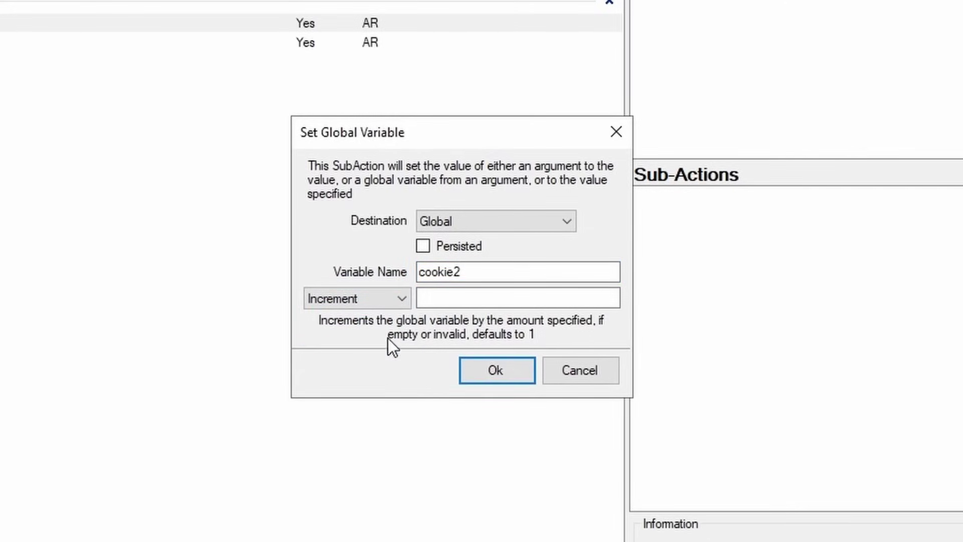
click(439, 297)
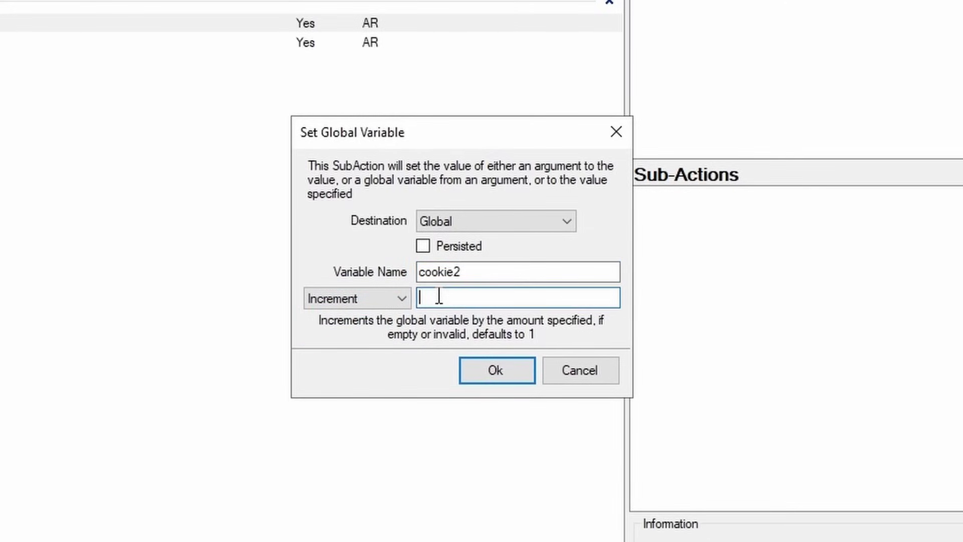
click(483, 363)
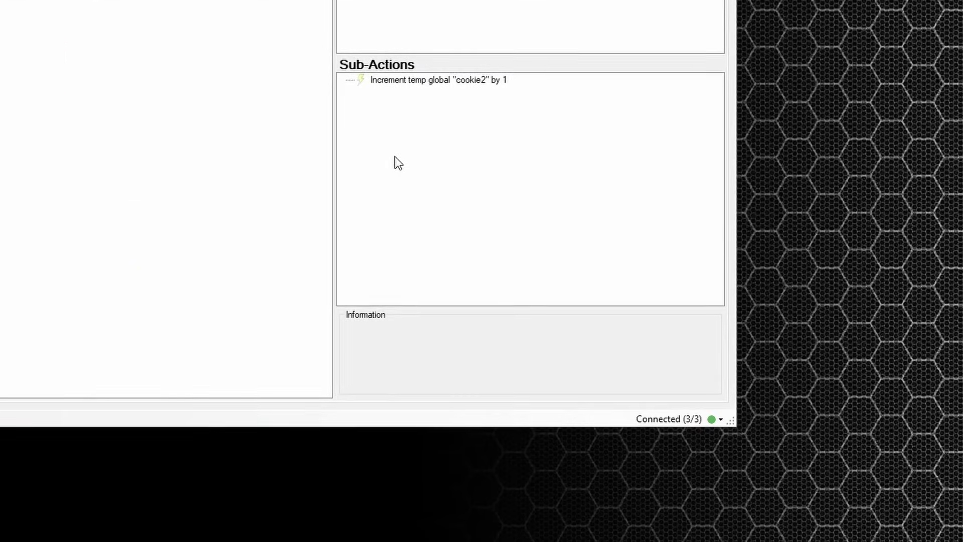
Step: Add a YouTube Send Message sub-action posting '%username% Just ate a cookie! 🙂' as Broadcaster
right_click(591, 280)
mouse_move(641, 389)
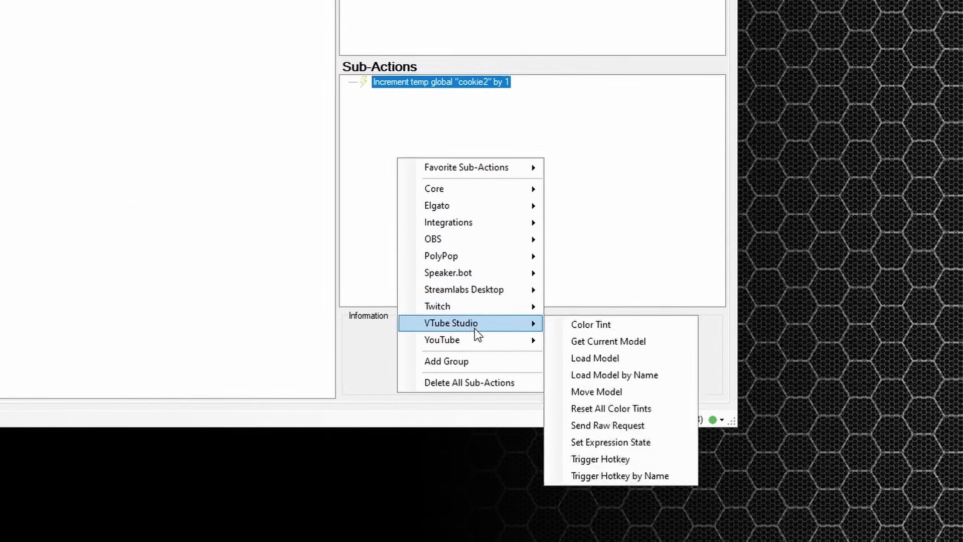
mouse_move(483, 343)
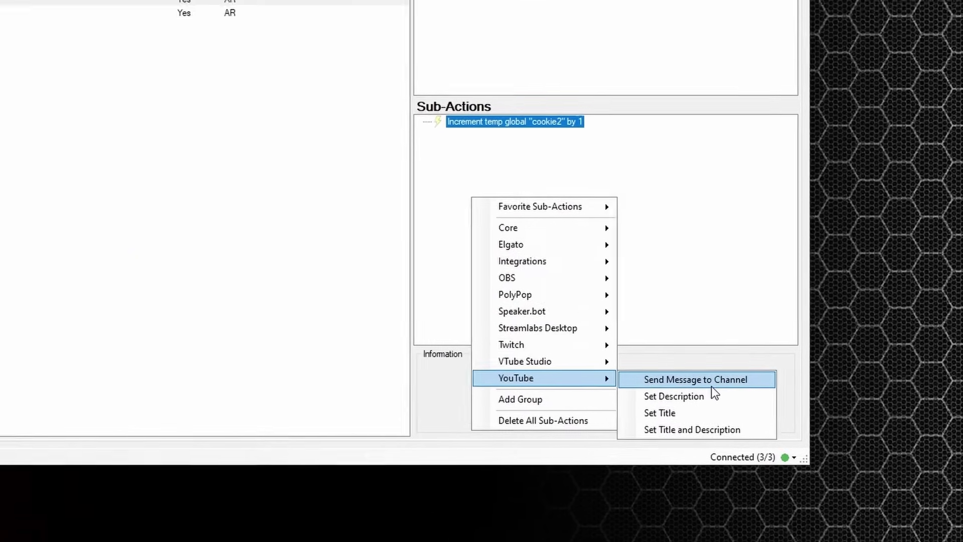
click(711, 386)
click(252, 110)
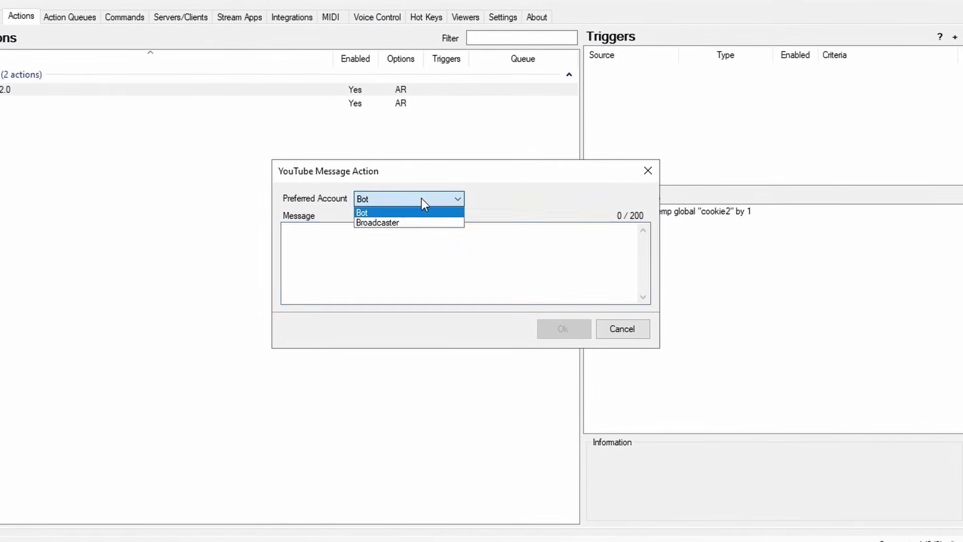
click(421, 224)
click(367, 244)
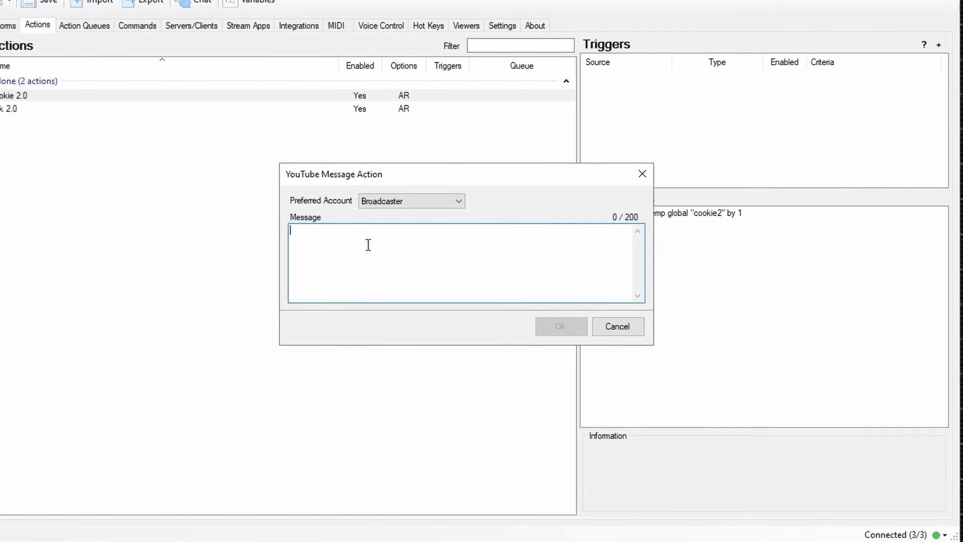
text(%username)
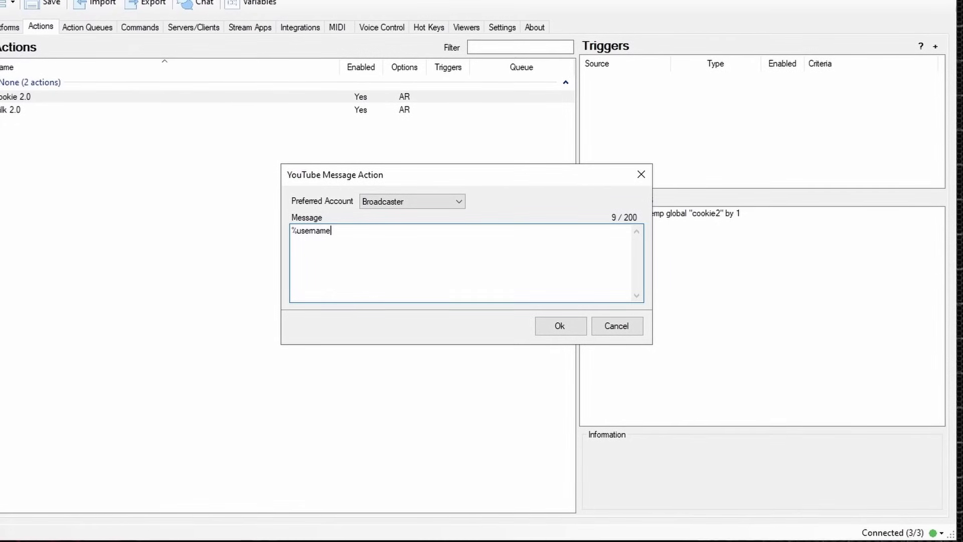
text(% J)
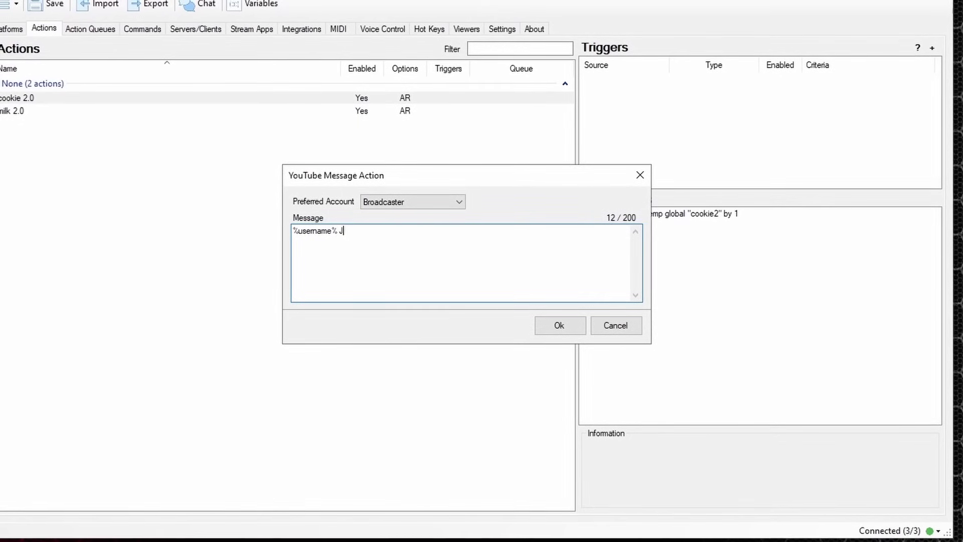
text(ust ate a )
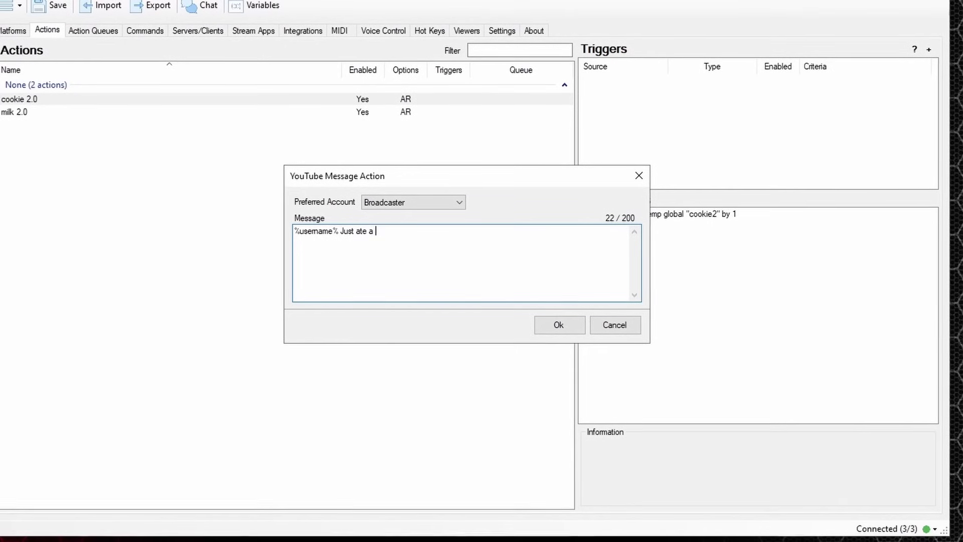
text(cookie!)
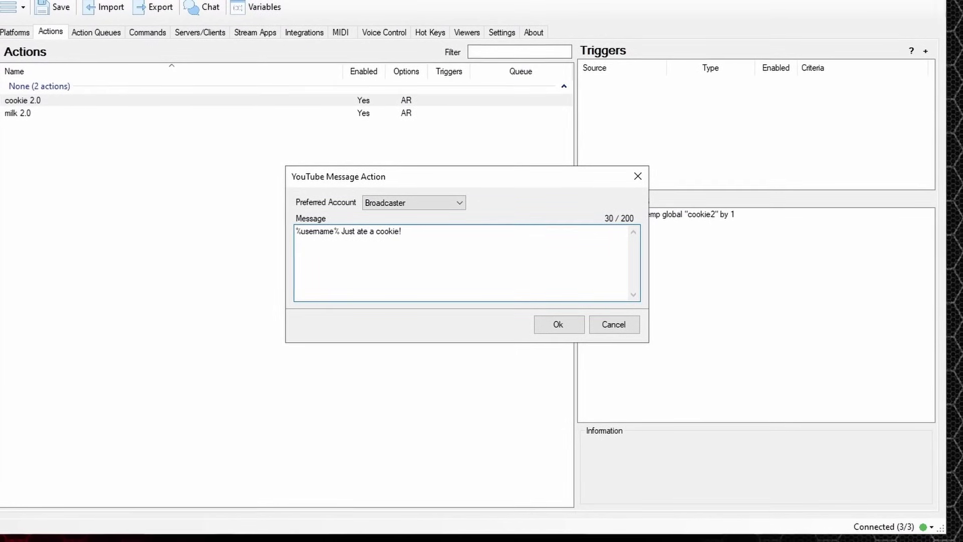
text( 🙂)
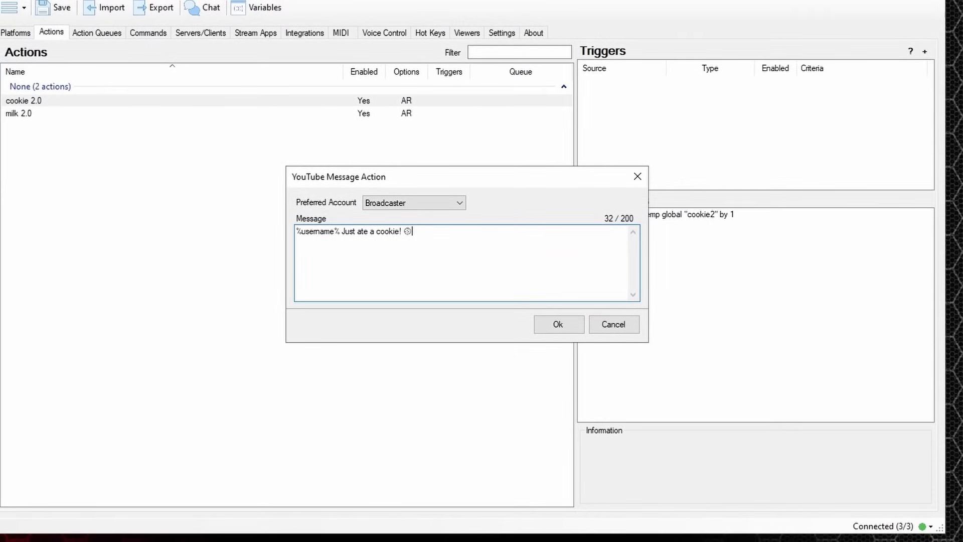
click(557, 325)
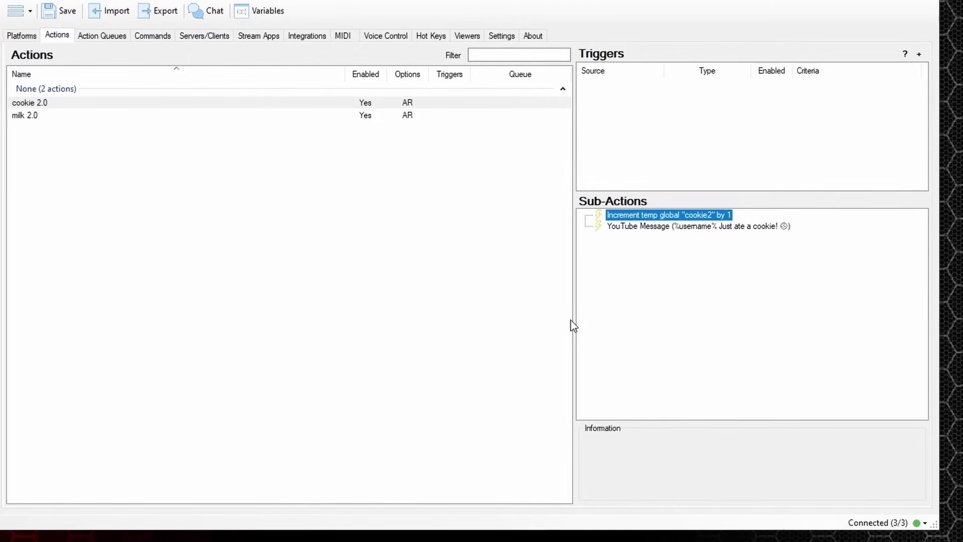
Step: Add a Global (Get) sub-action reading temporary cookie2 into the cookie2 argument, default 0
right_click(643, 263)
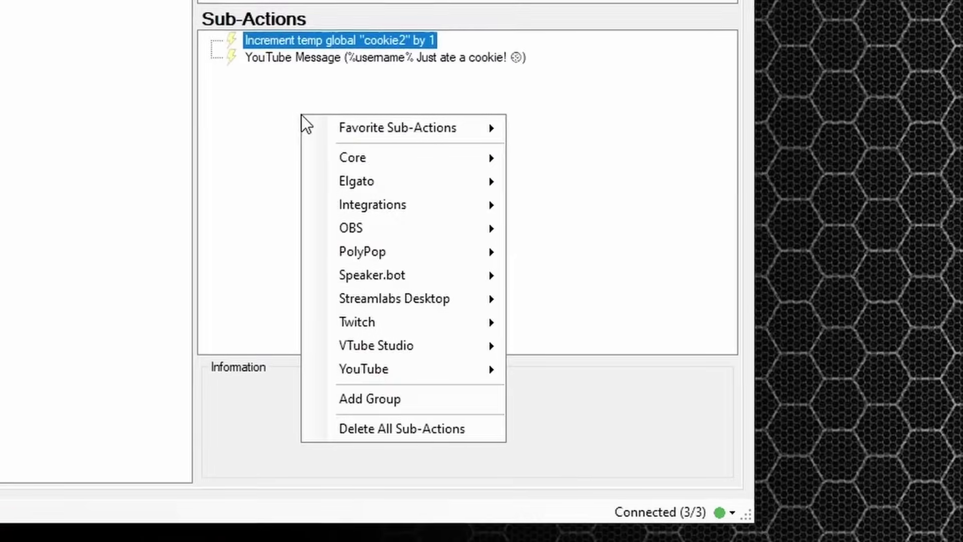
mouse_move(429, 160)
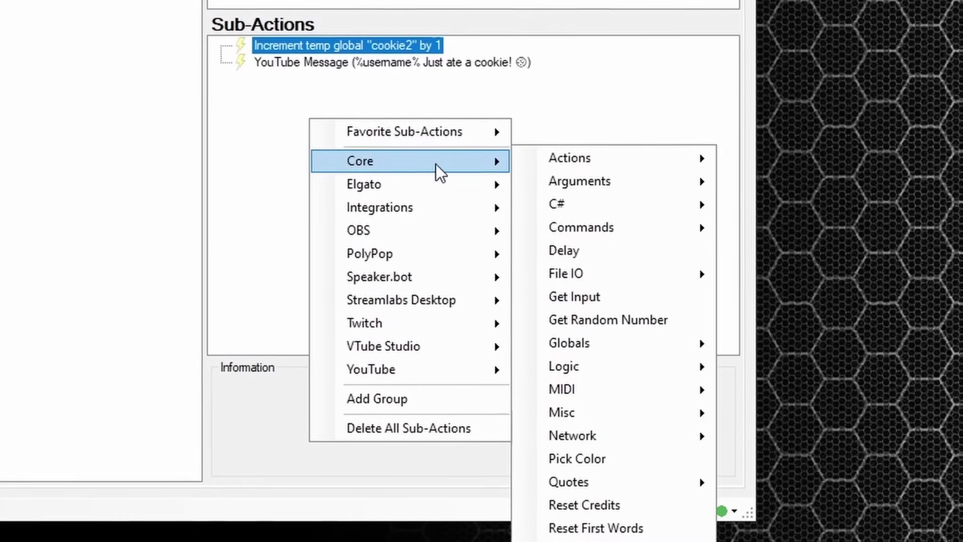
mouse_move(630, 338)
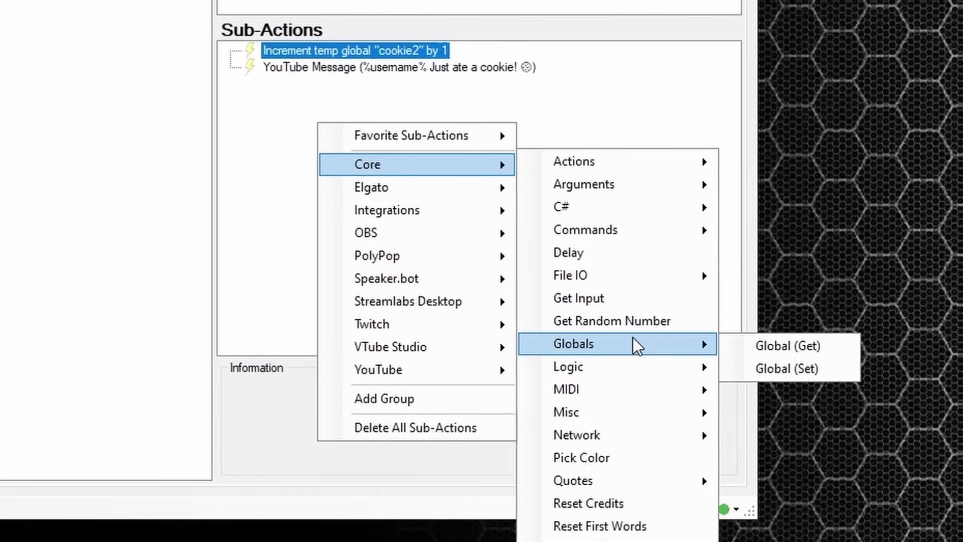
click(824, 351)
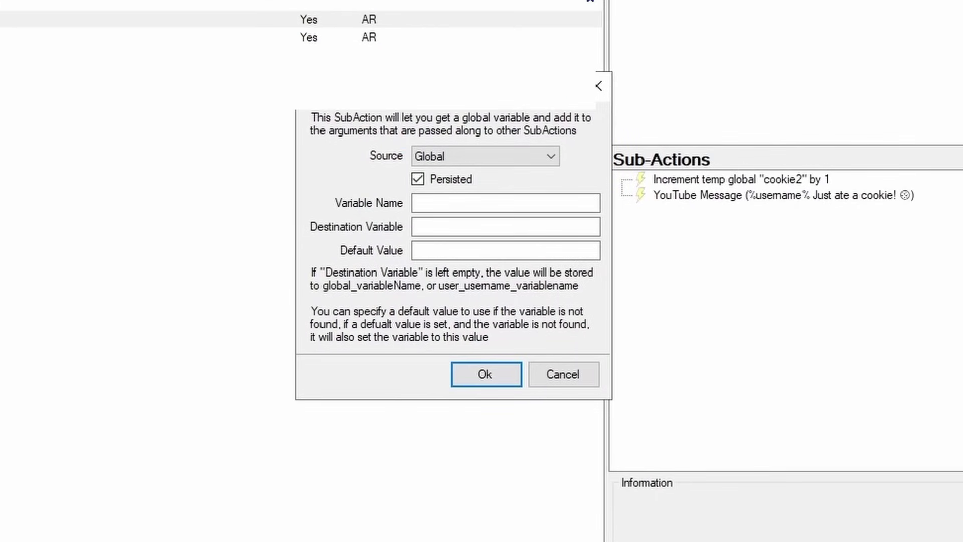
click(417, 180)
click(426, 202)
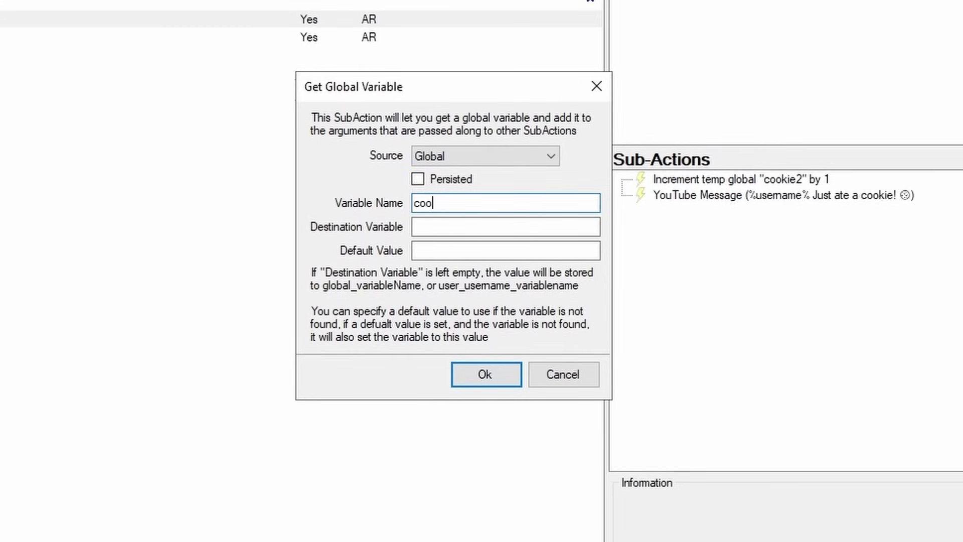
click(416, 227)
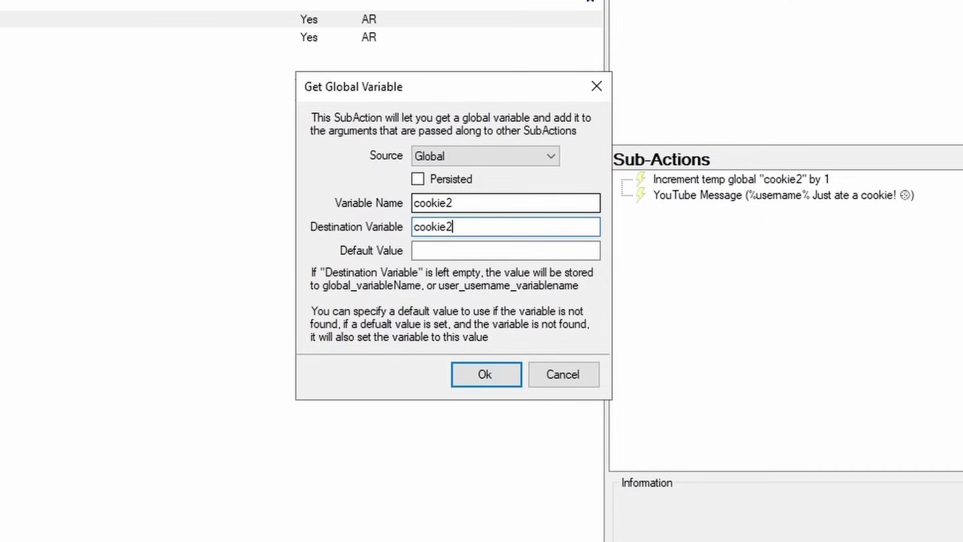
click(417, 251)
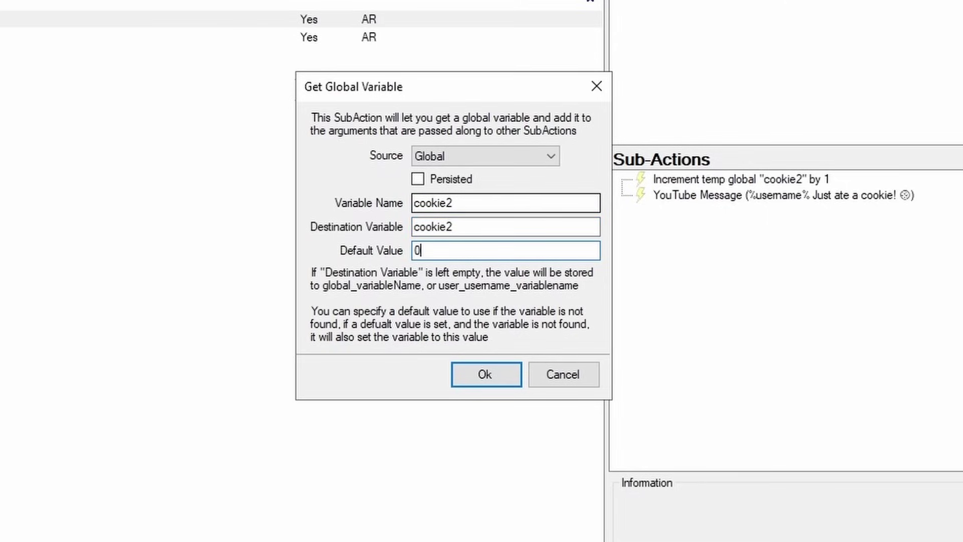
click(509, 383)
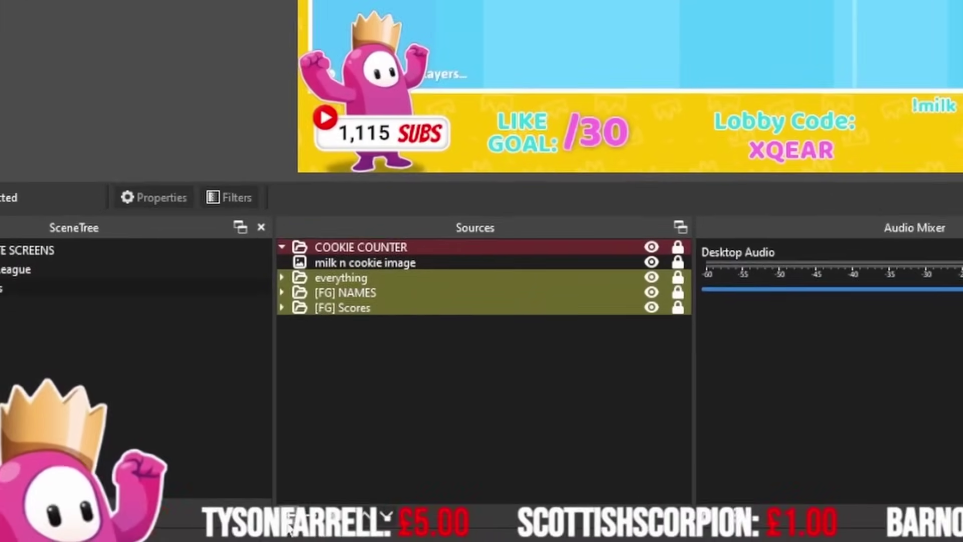
Step: Add a cookie2 GDI+ text source showing 0 in Arial 72, placed beside !cookie
click(220, 526)
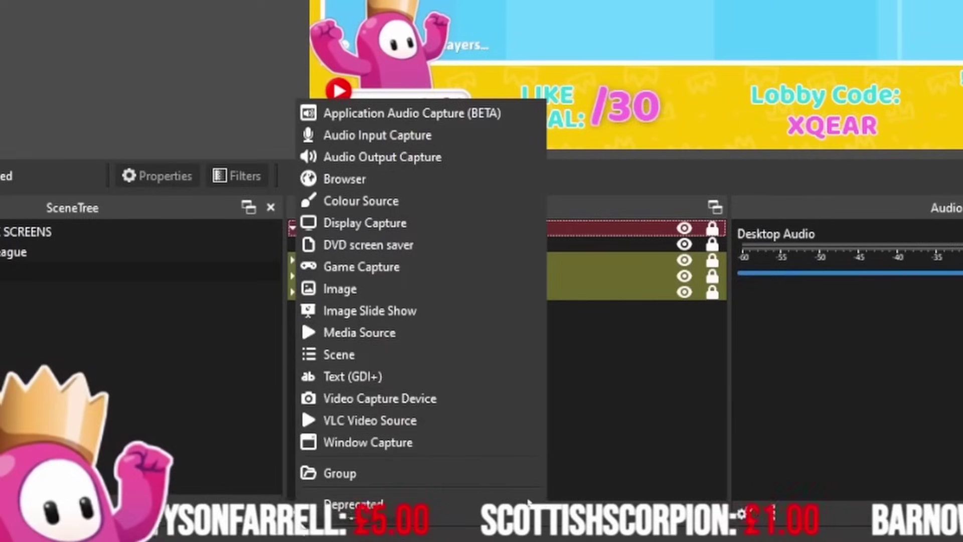
click(398, 377)
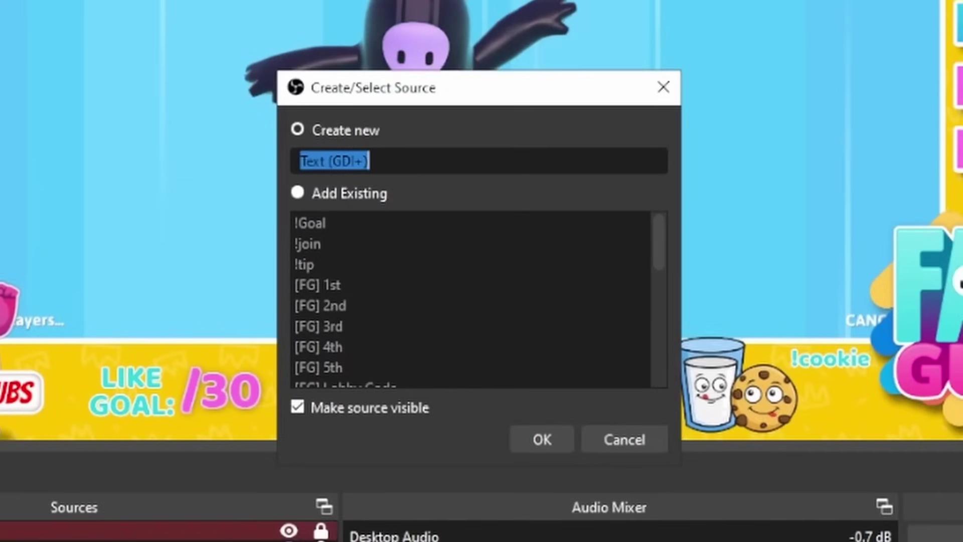
text(cookie)
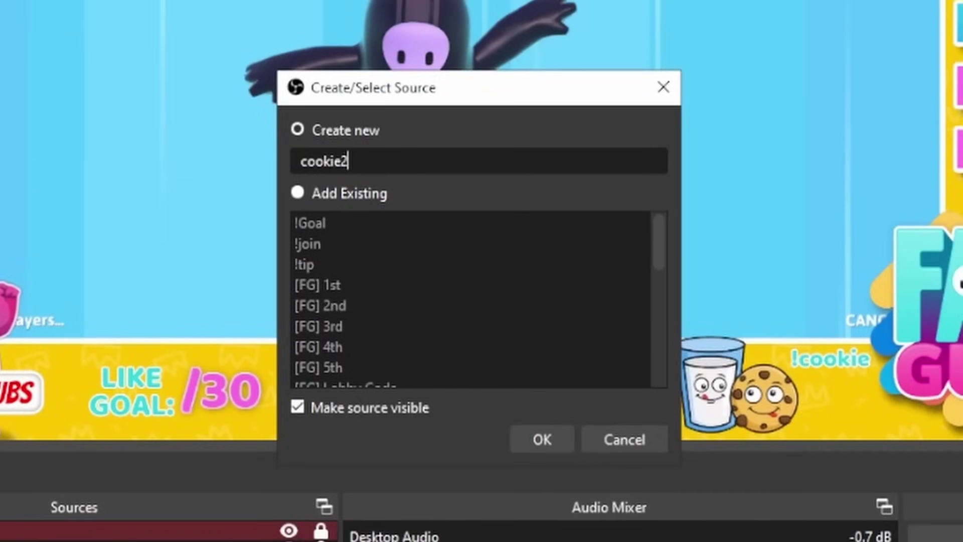
text(2)
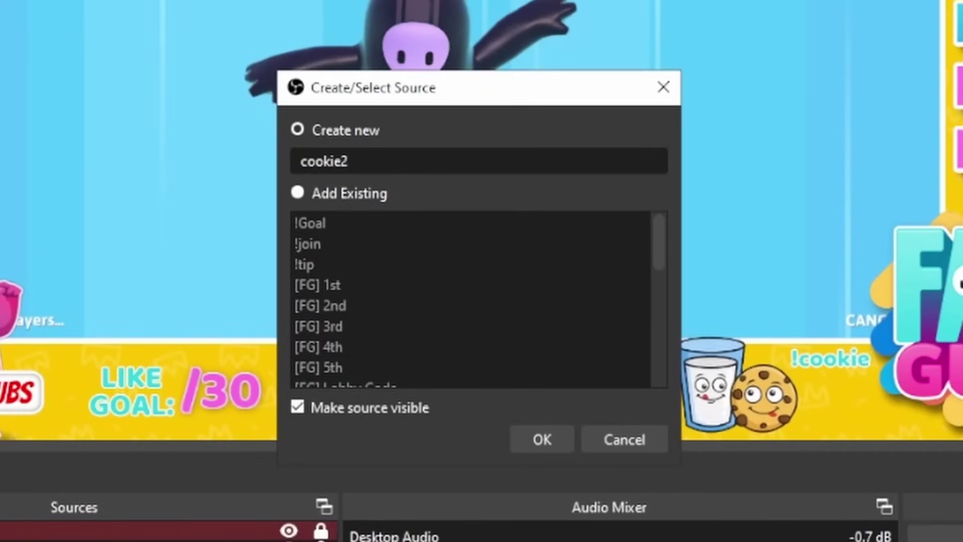
click(540, 441)
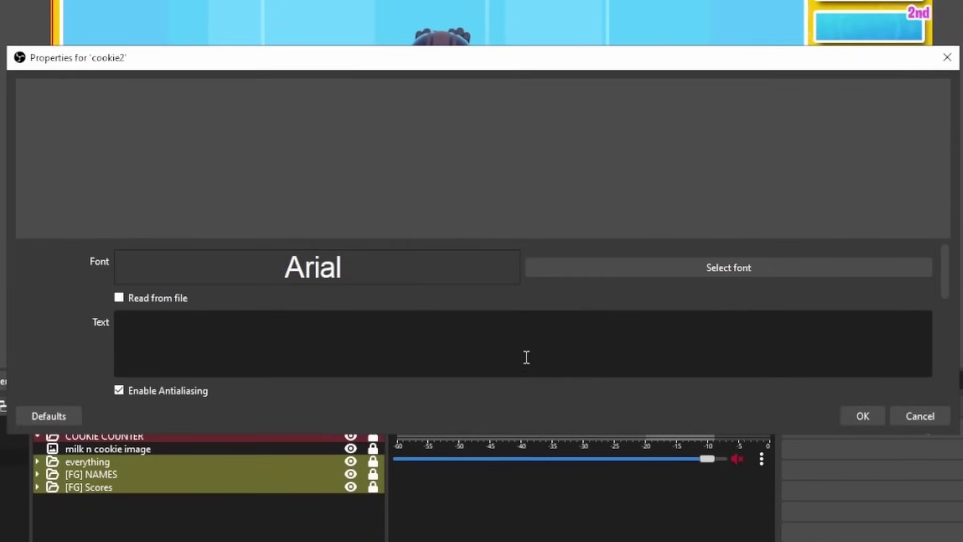
click(524, 347)
text(0)
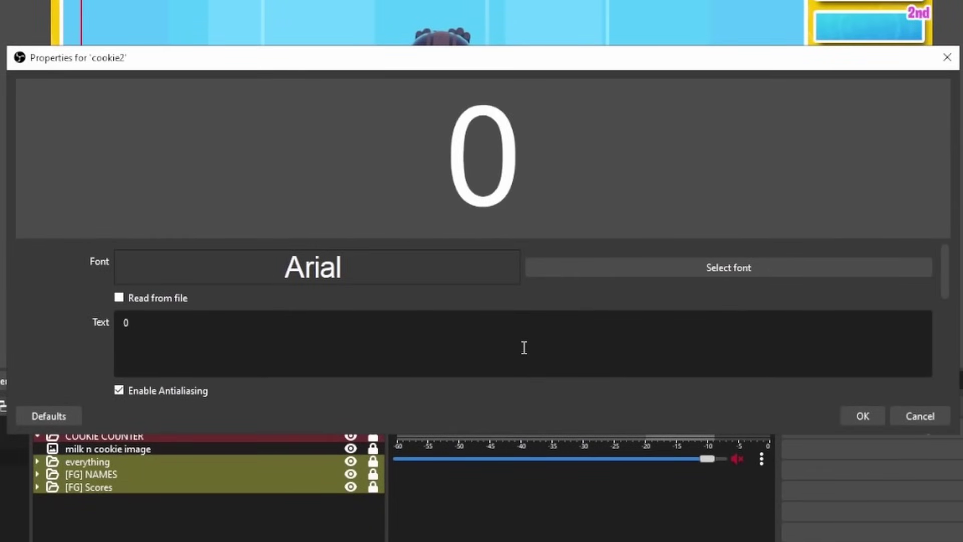
click(679, 269)
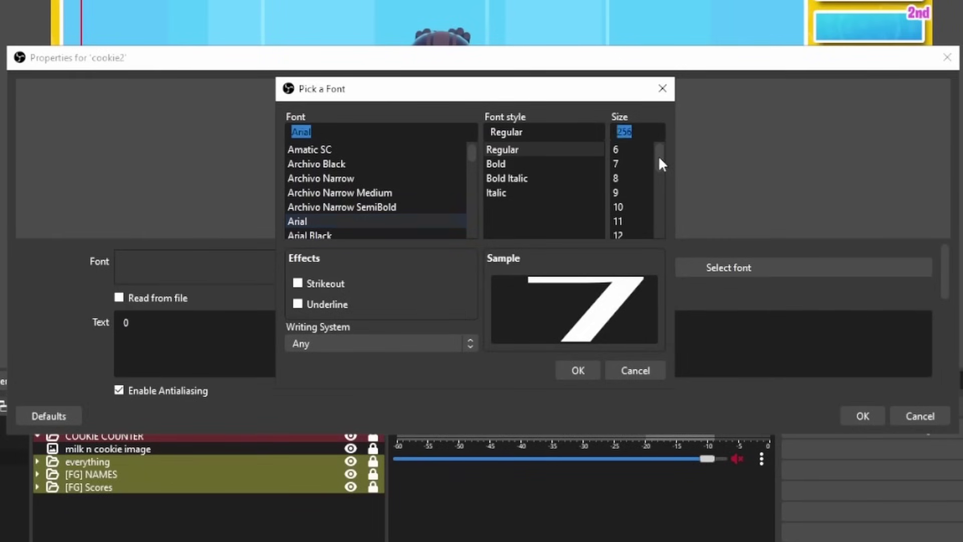
drag(659, 159, 654, 229)
click(617, 222)
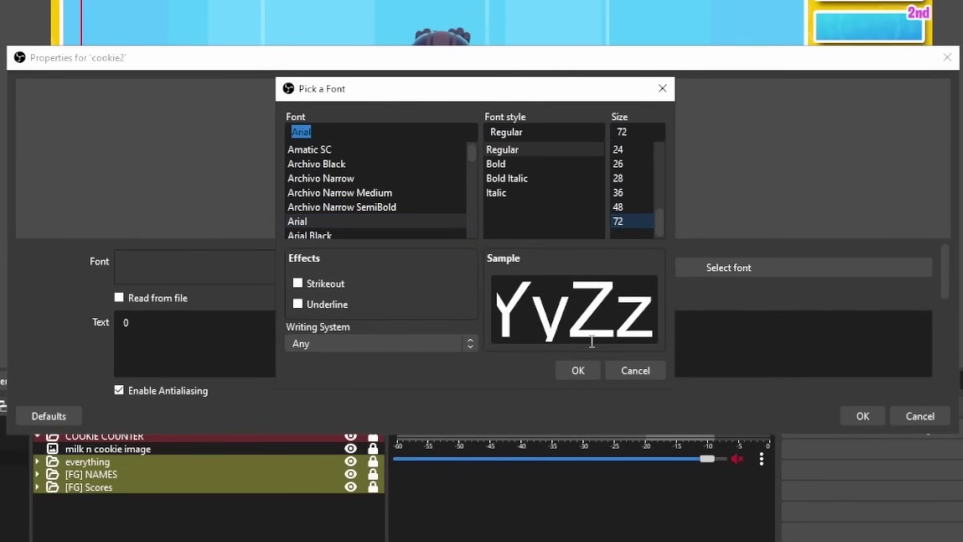
click(578, 370)
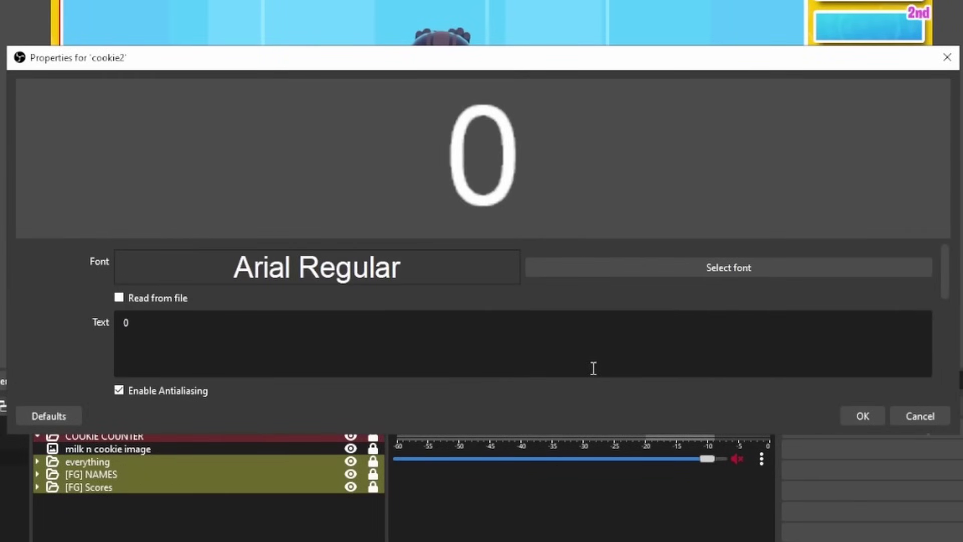
click(848, 416)
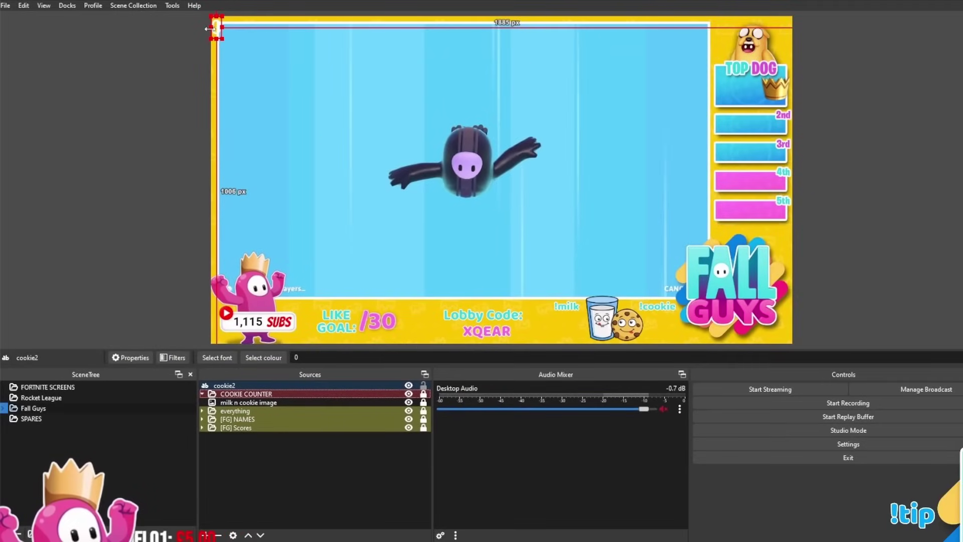
drag(219, 35, 661, 330)
click(639, 267)
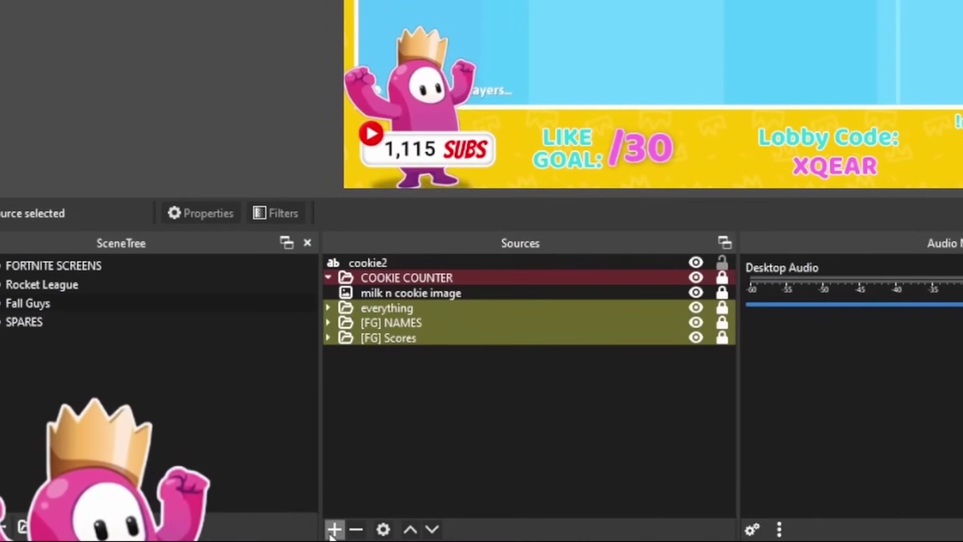
Step: Add a milk2 GDI+ text source showing 0 in Arial 72, placed beside the milk glass
click(205, 535)
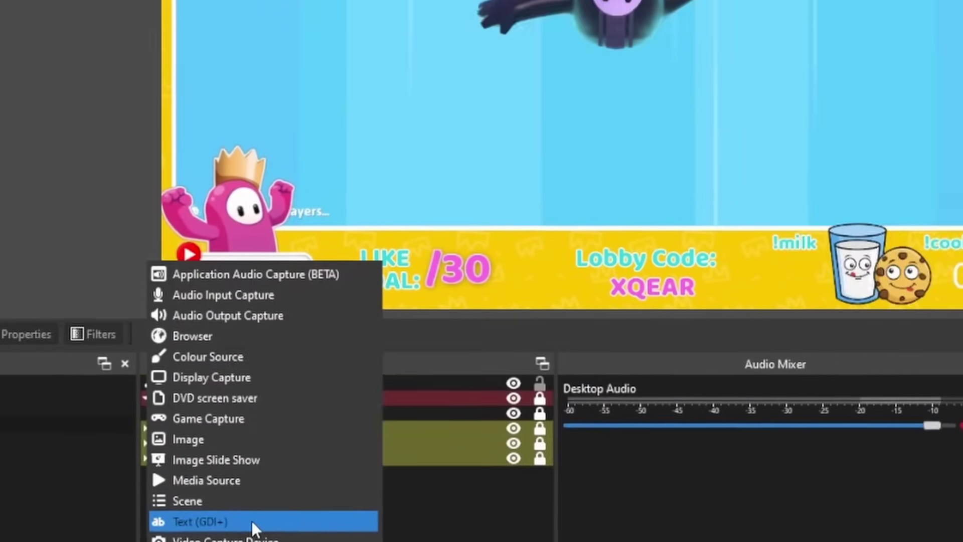
click(432, 403)
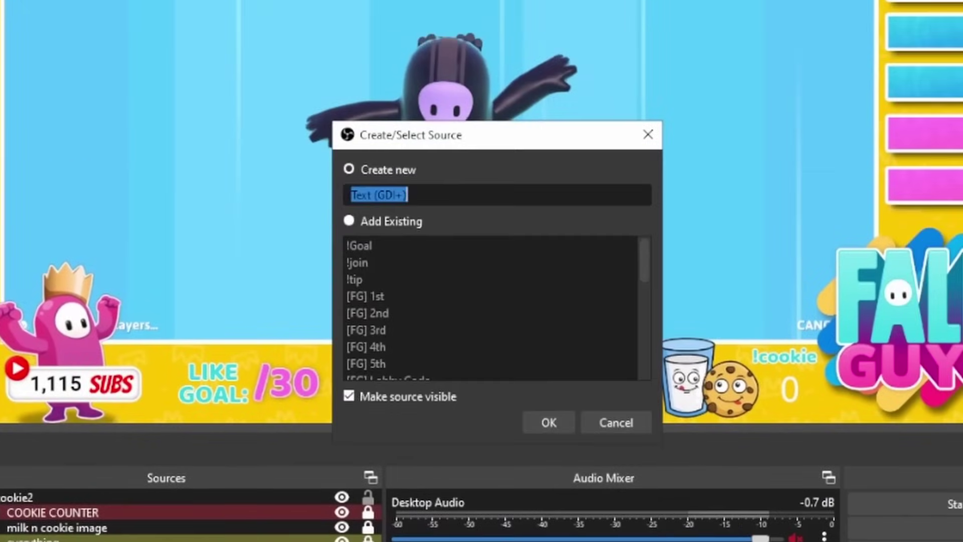
text(milk2)
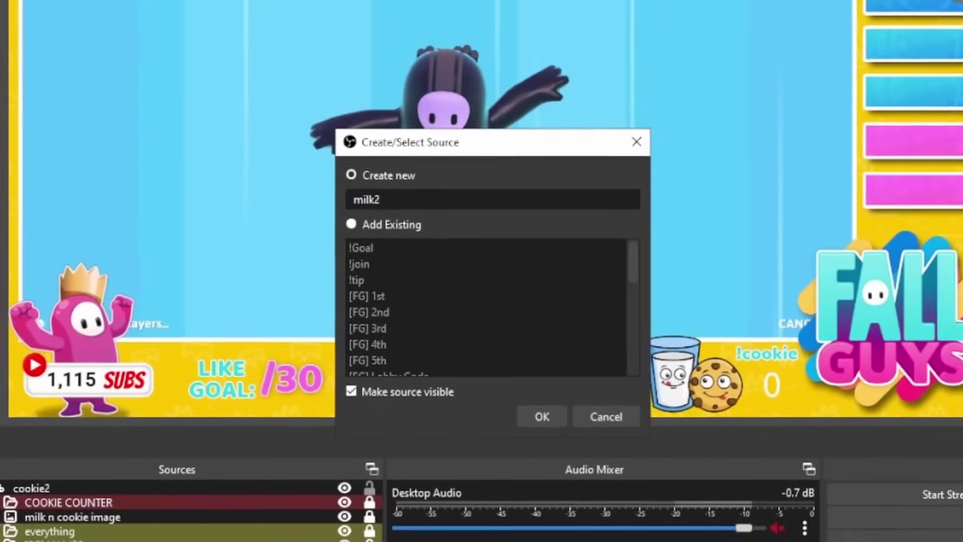
key(Return)
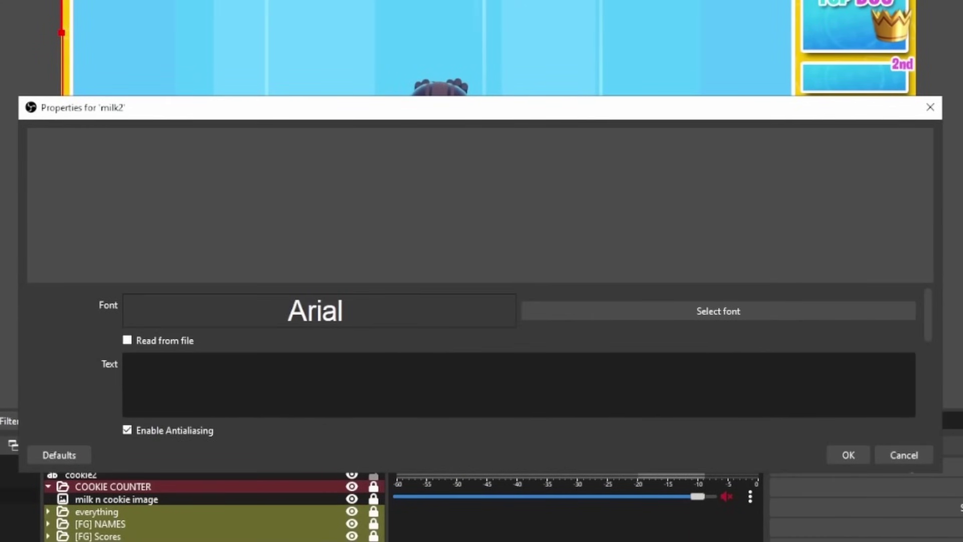
click(204, 390)
text(0)
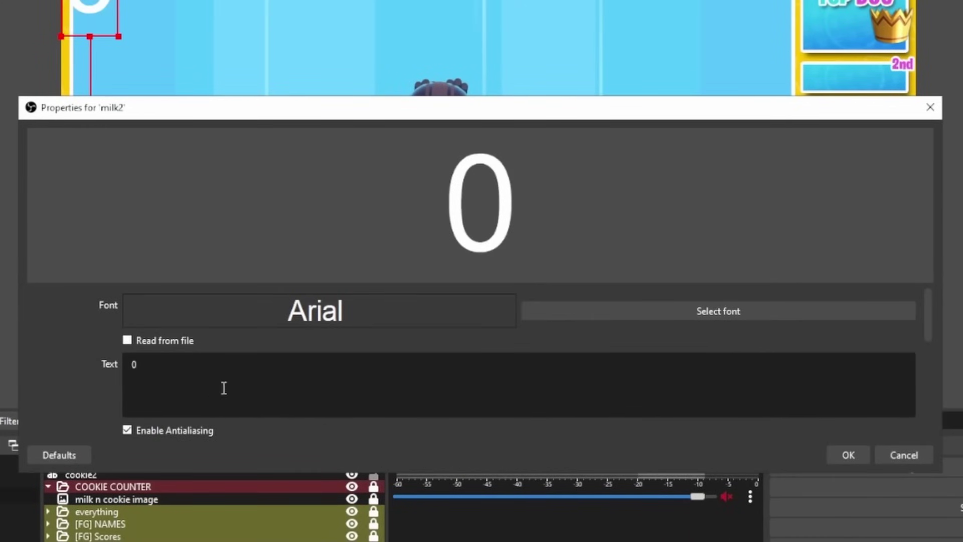
click(536, 311)
drag(653, 206, 650, 285)
click(617, 266)
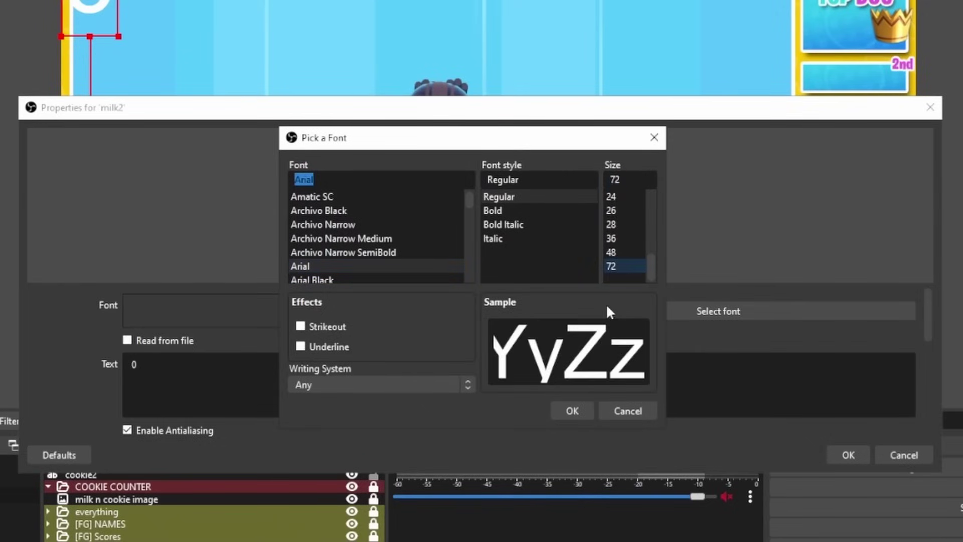
click(581, 408)
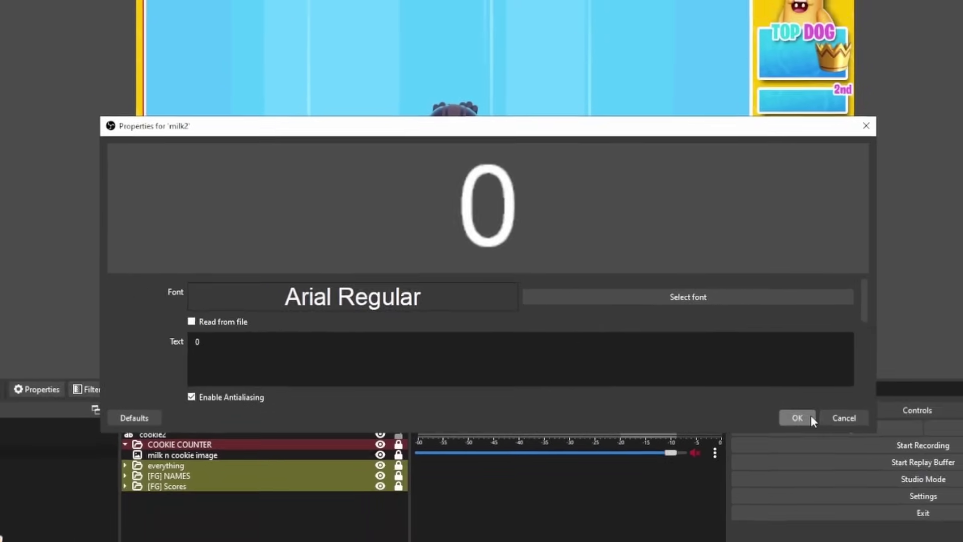
click(847, 455)
drag(219, 29, 569, 324)
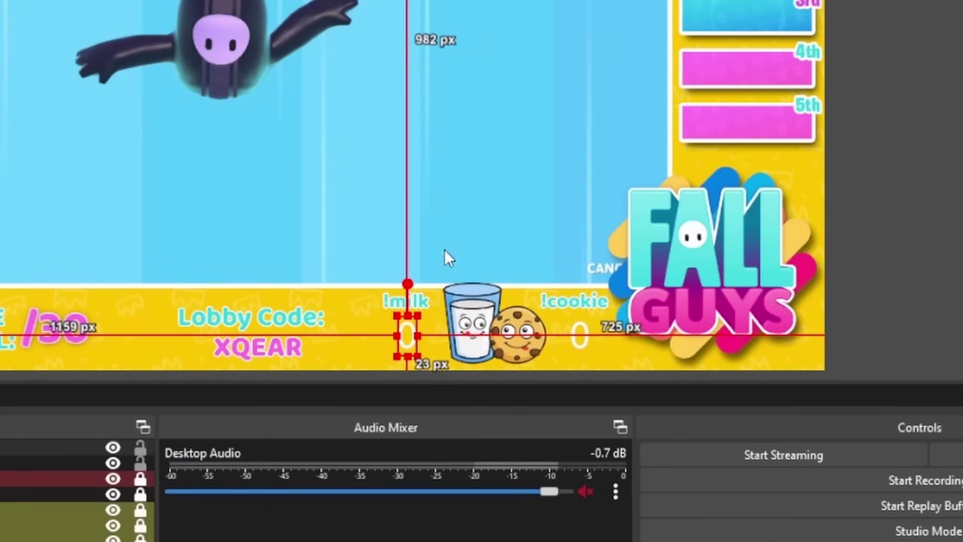
click(449, 233)
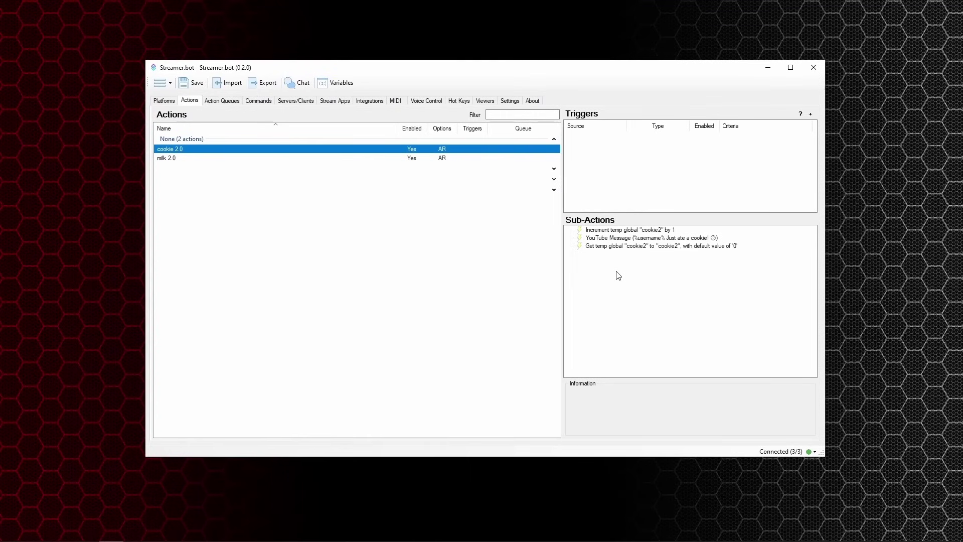
Step: Add a Set GDI Text sub-action writing %cookie2% to the cookie2 source on [FG] Game Play Screen
right_click(616, 271)
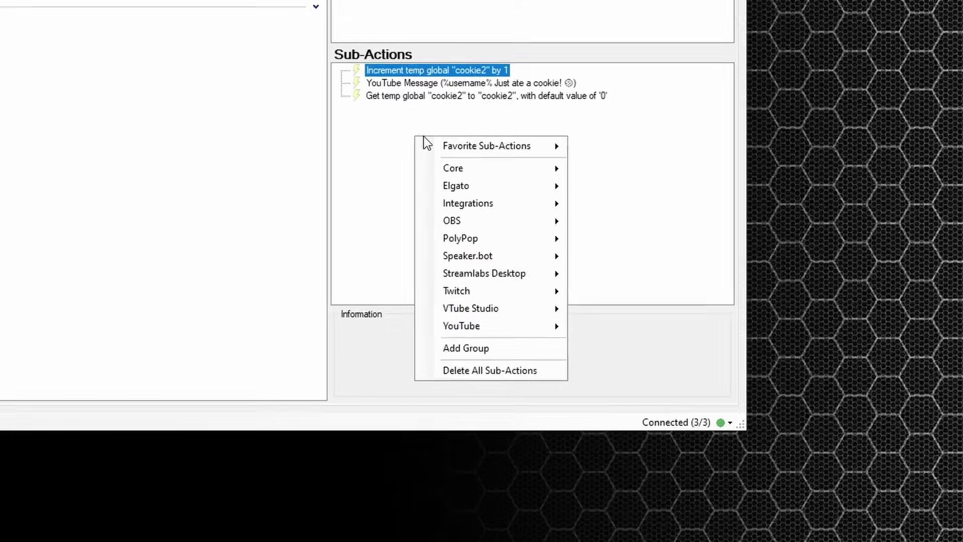
mouse_move(655, 317)
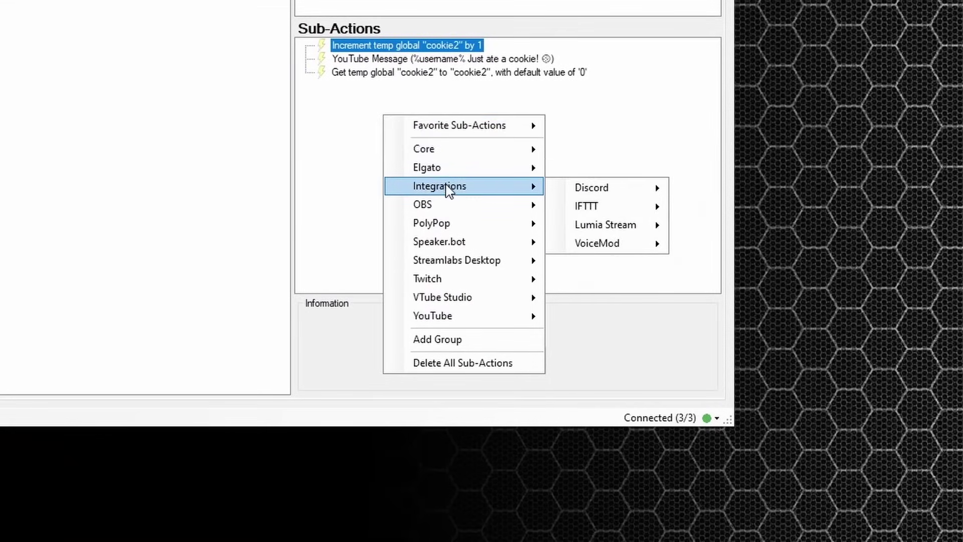
mouse_move(454, 204)
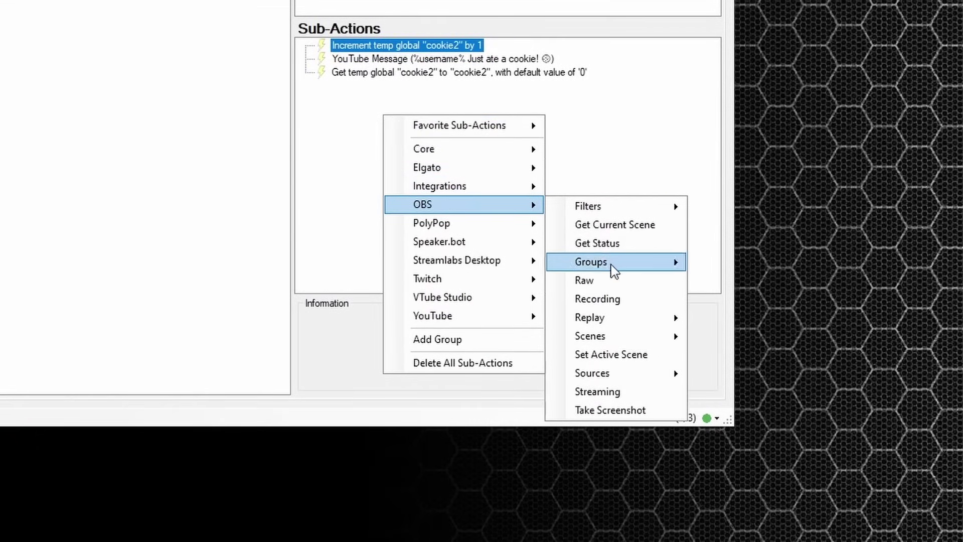
mouse_move(622, 375)
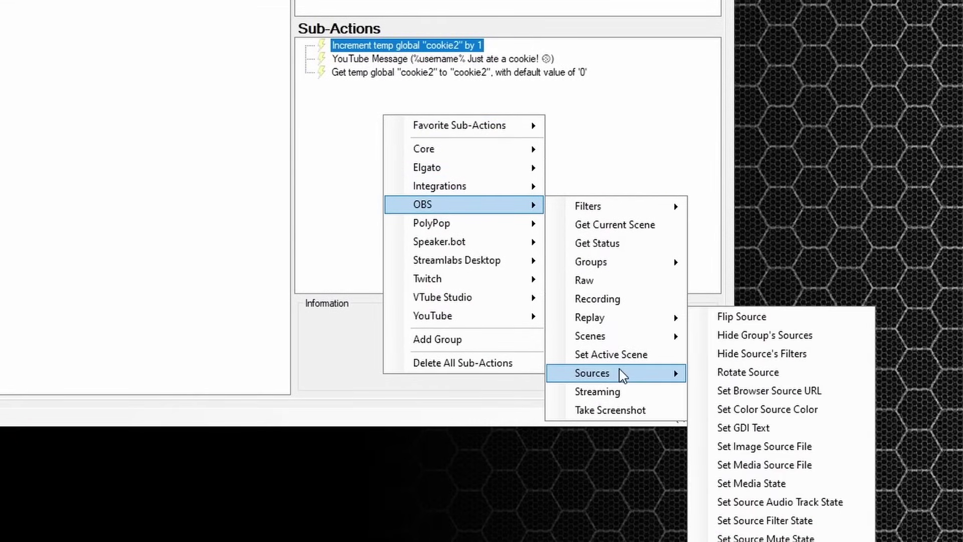
click(778, 431)
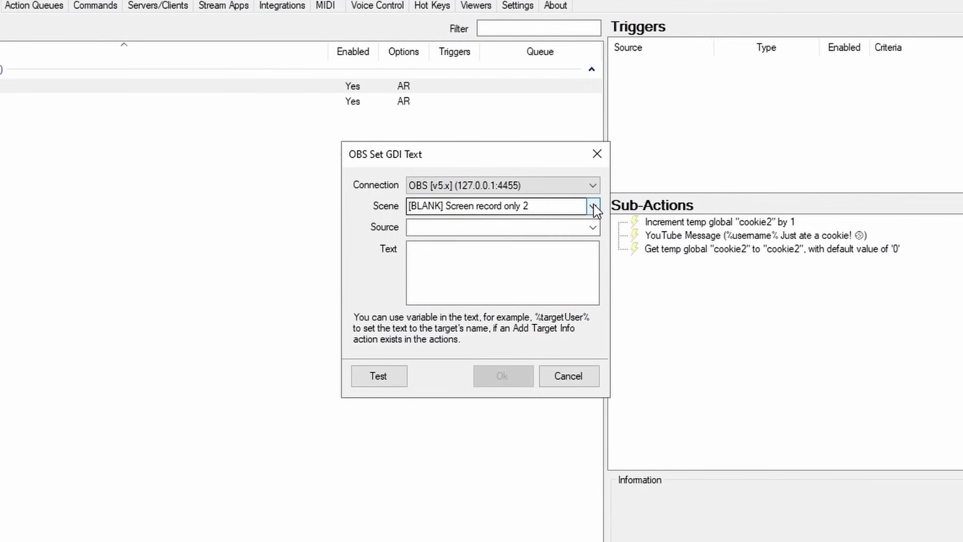
click(594, 206)
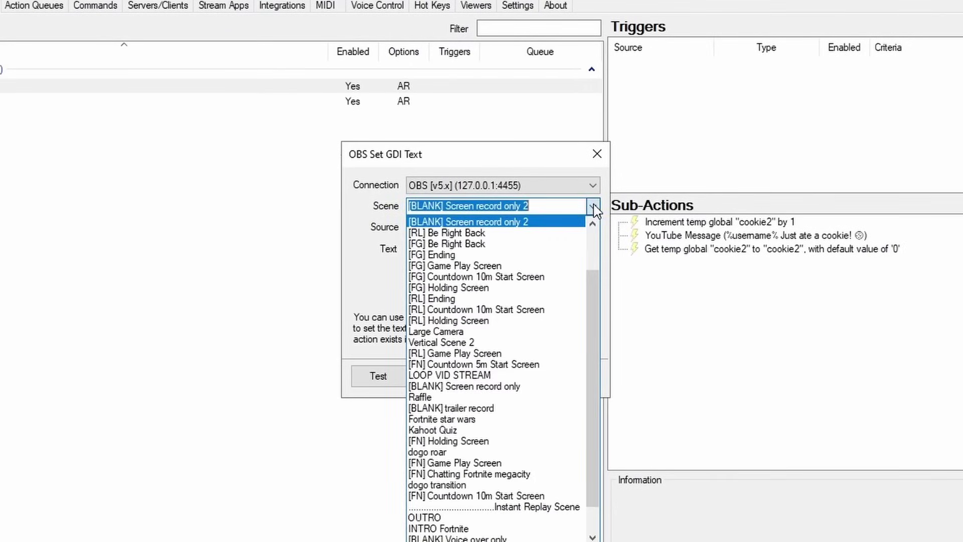
click(514, 269)
click(439, 252)
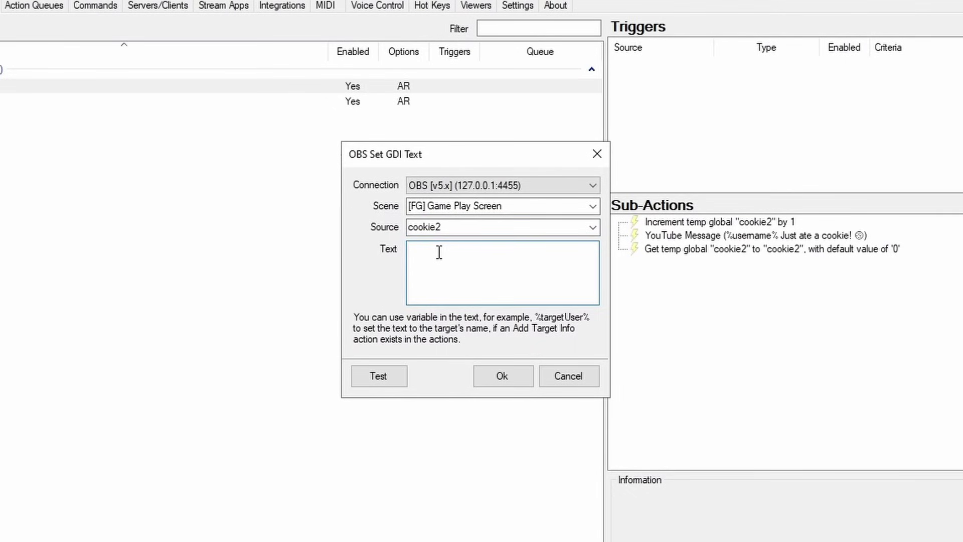
text(%cookie2%)
click(516, 381)
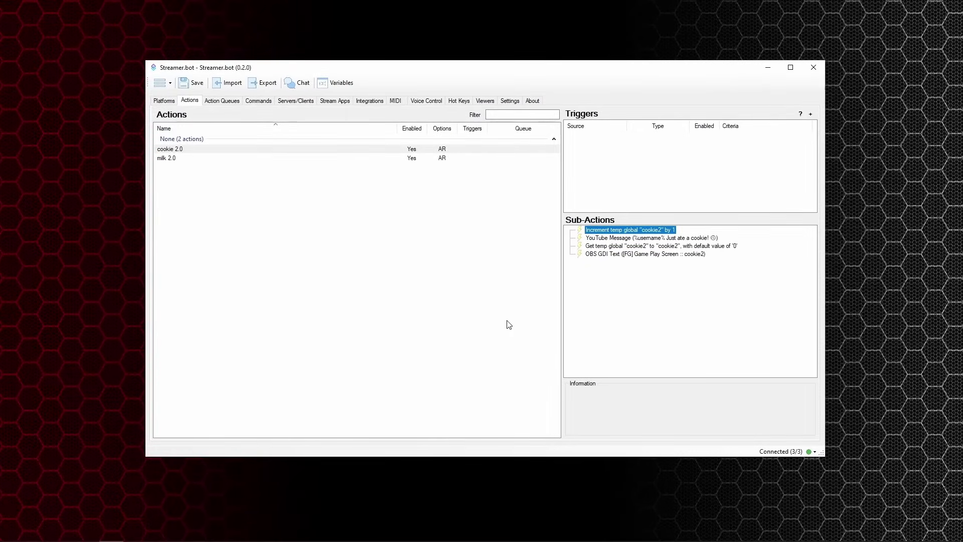
Step: In milk 2.0, add the matching sub-actions, including getting milk2 with default 0
click(166, 157)
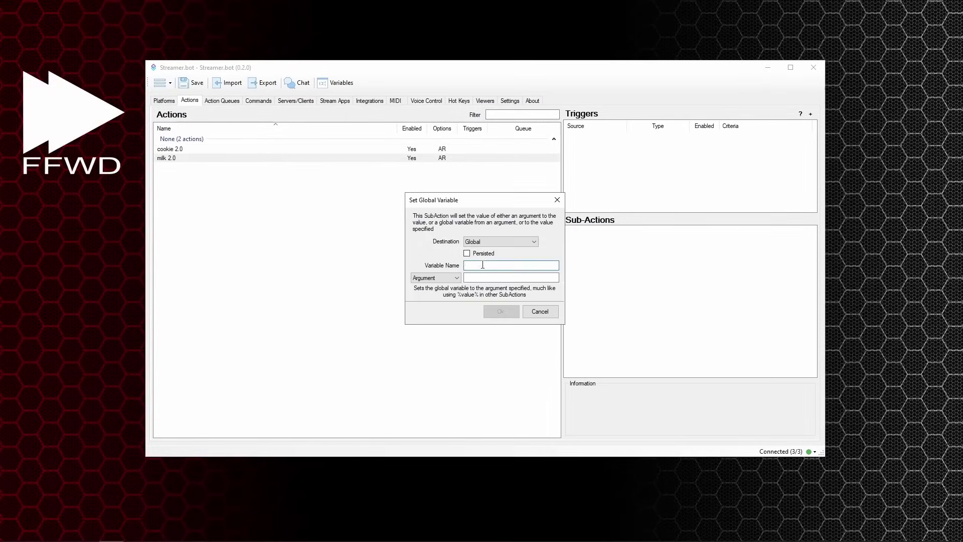
right_click(635, 276)
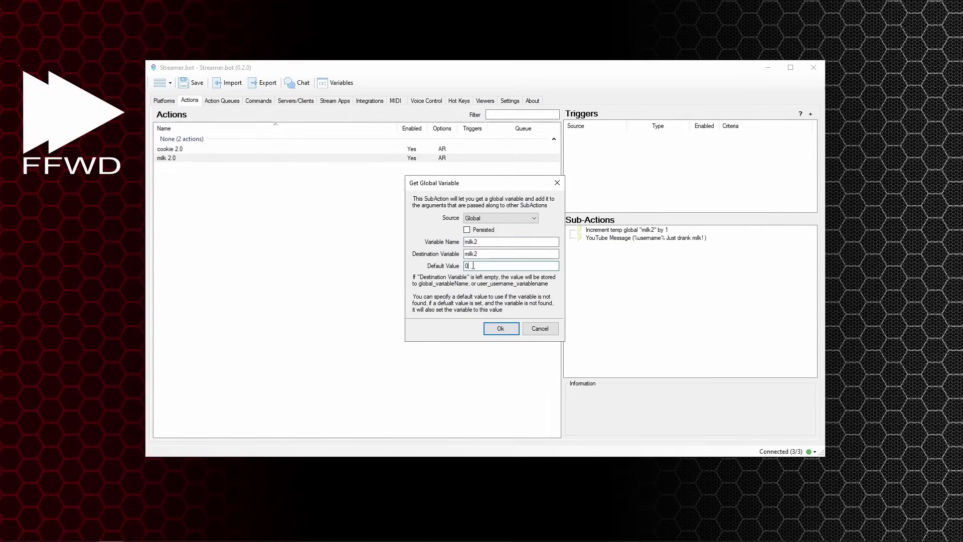
click(170, 148)
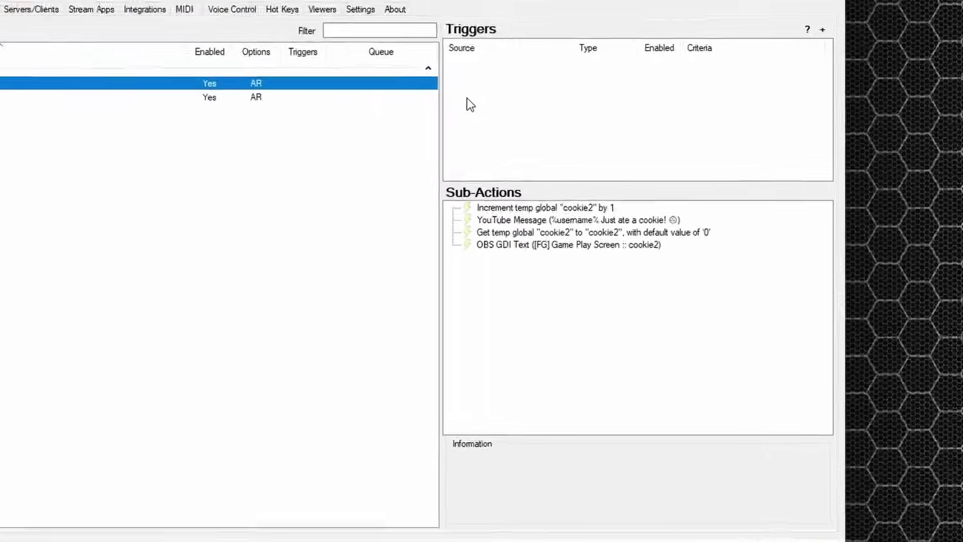
Step: Add a Core Command Triggered trigger to the cookie 2.0 action
right_click(578, 160)
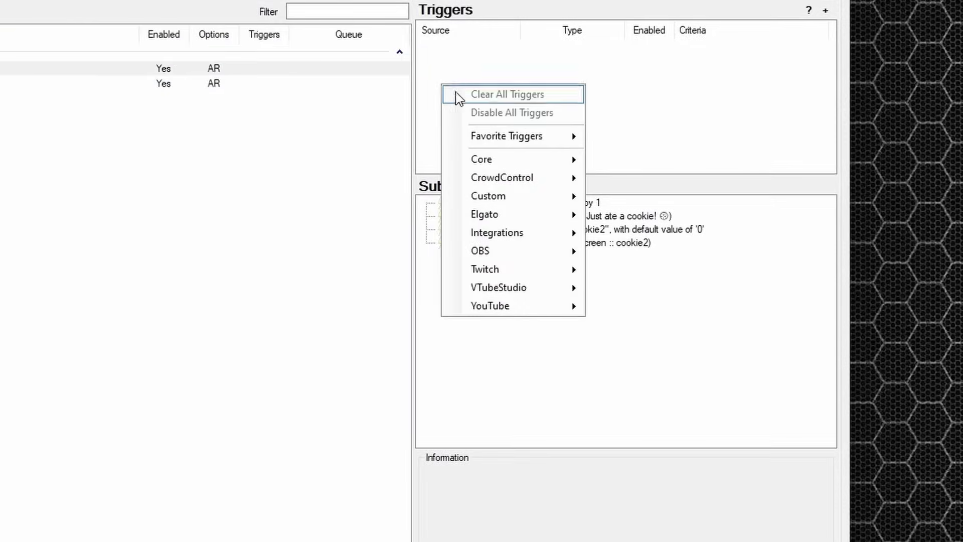
mouse_move(628, 204)
mouse_move(707, 209)
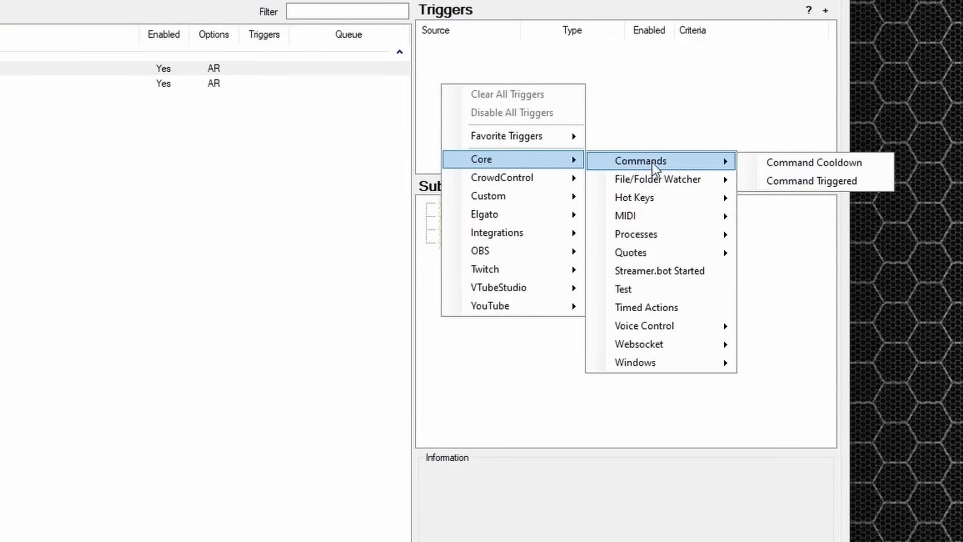
click(811, 182)
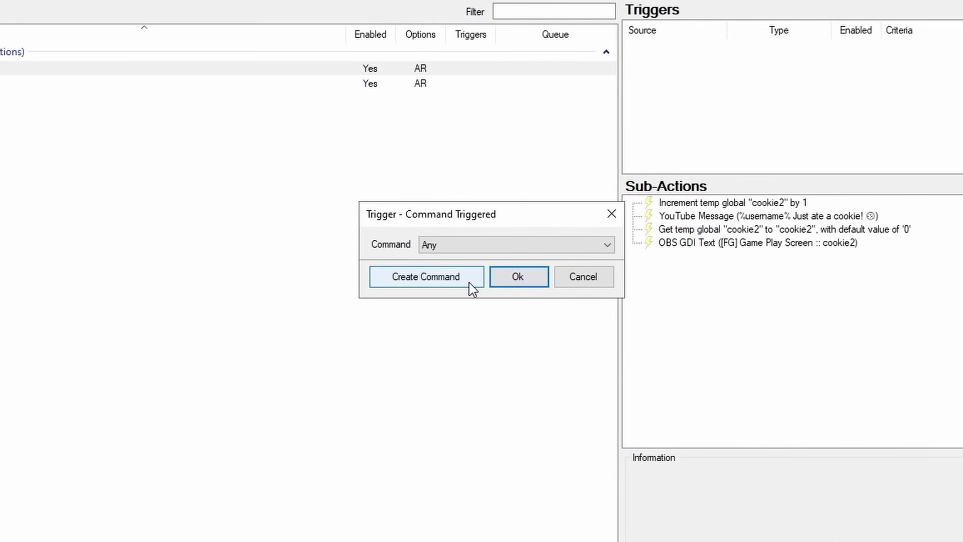
Step: Create command cookie2 for !cookie2, matching Anywhere, in YouTube messages only
click(469, 282)
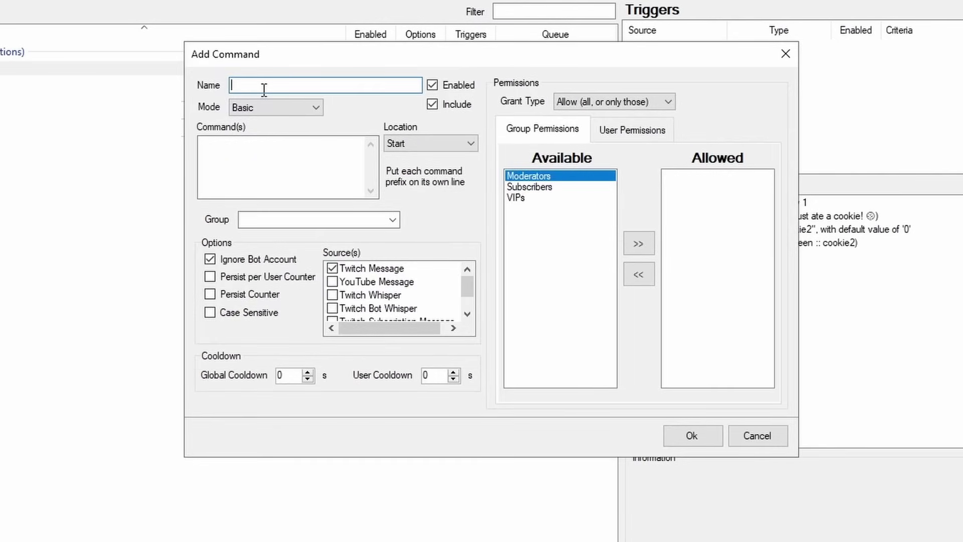
text(cookie2)
click(252, 151)
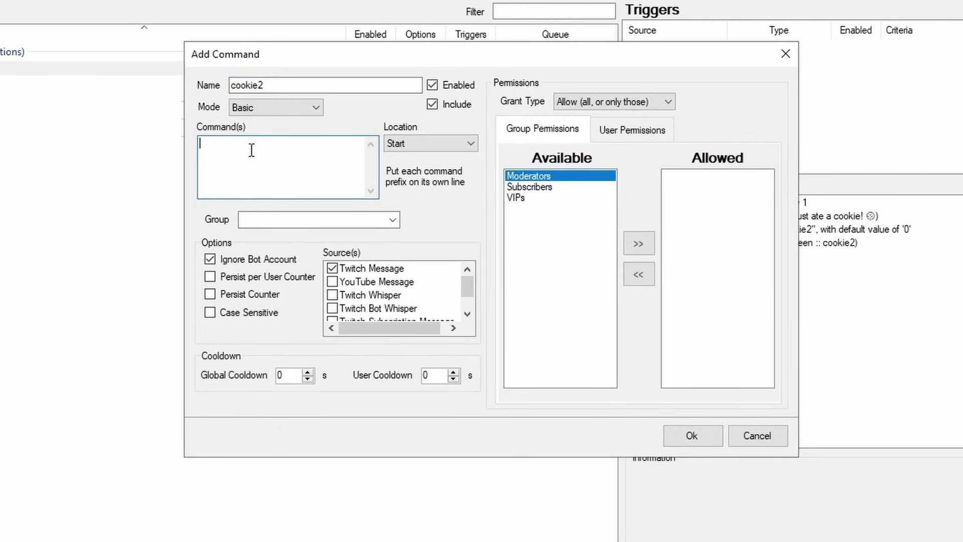
text(!cookie2)
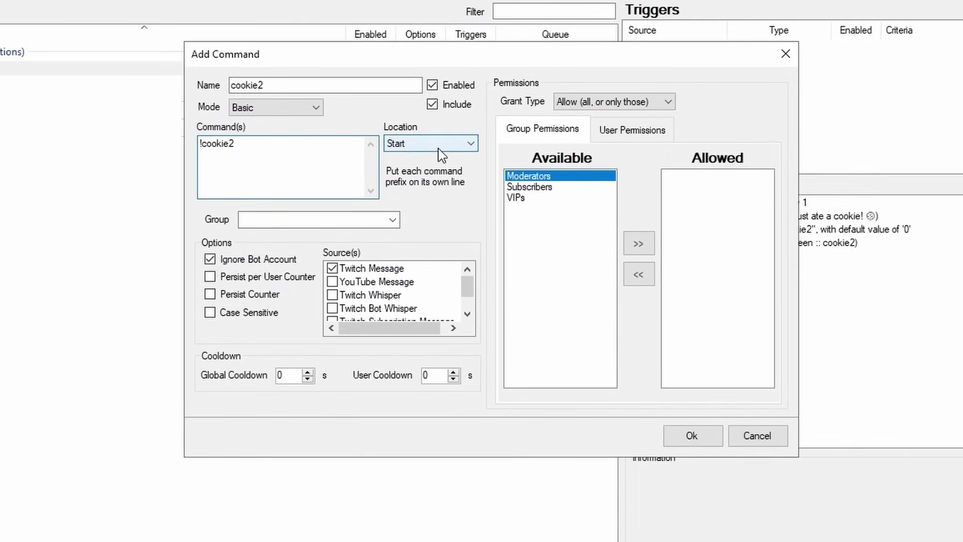
click(470, 144)
click(422, 181)
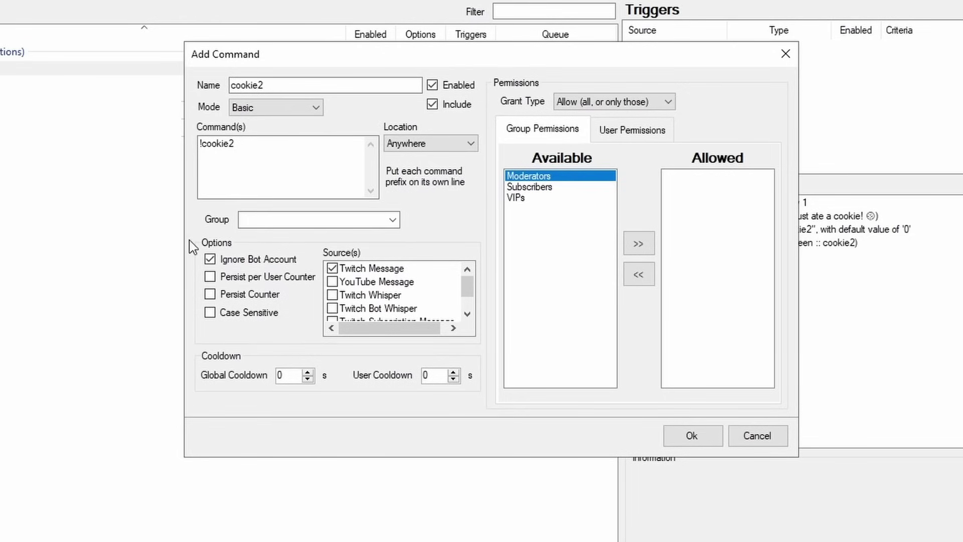
click(332, 269)
click(332, 282)
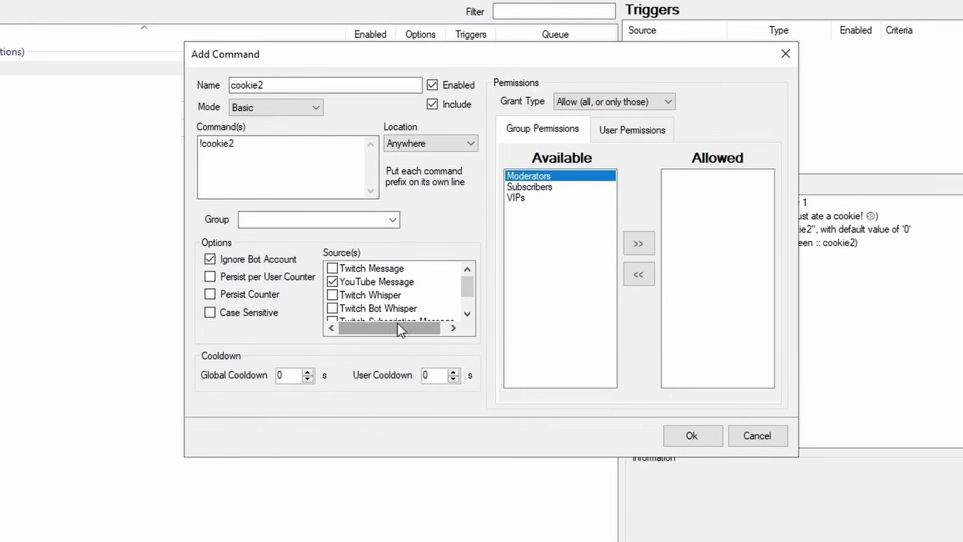
click(706, 445)
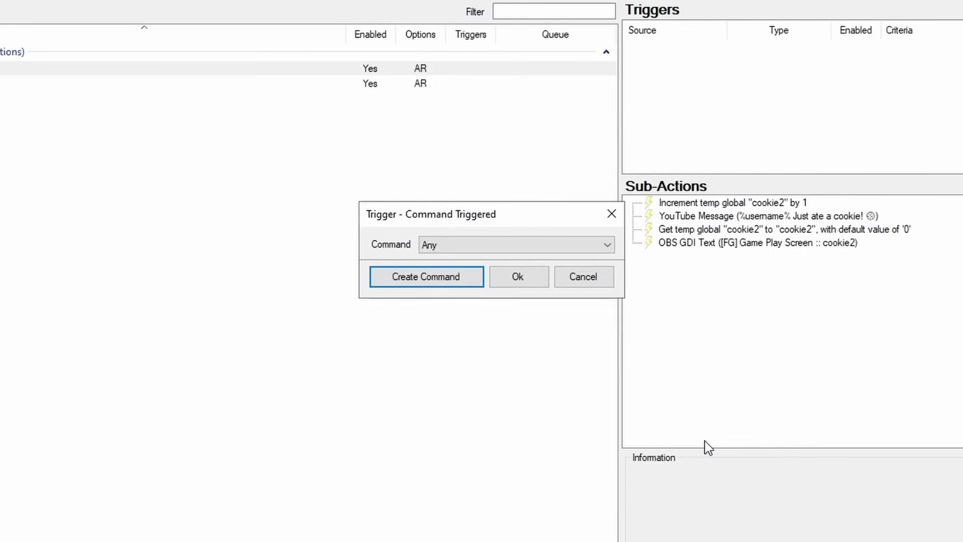
click(500, 281)
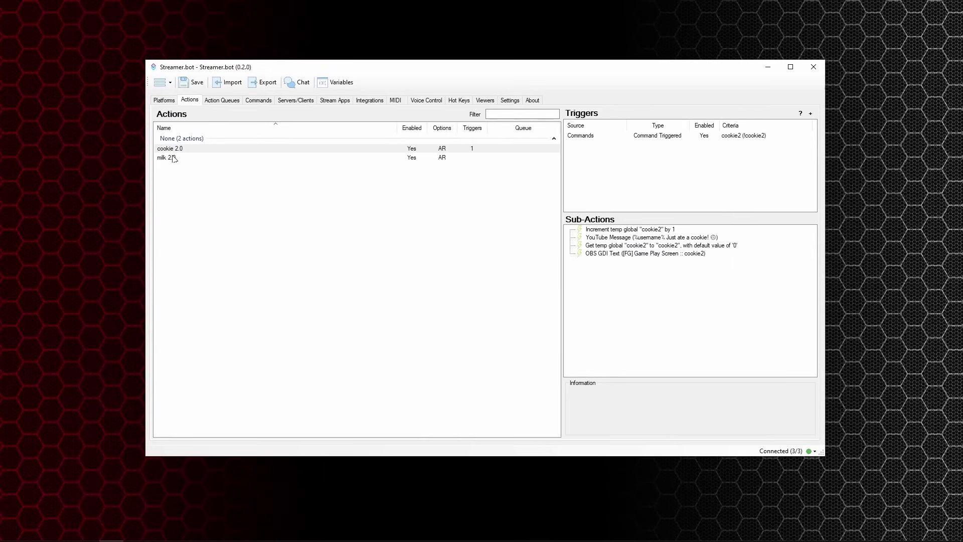
Step: Trigger milk 2.0 with a new milk2 command: !milk2, Anywhere, YouTube messages
click(173, 158)
right_click(601, 159)
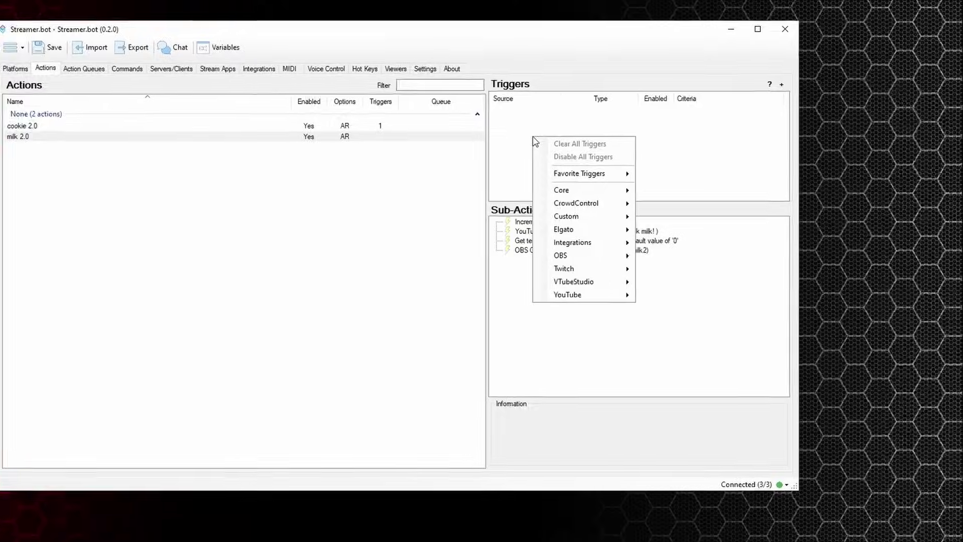
mouse_move(644, 203)
mouse_move(732, 201)
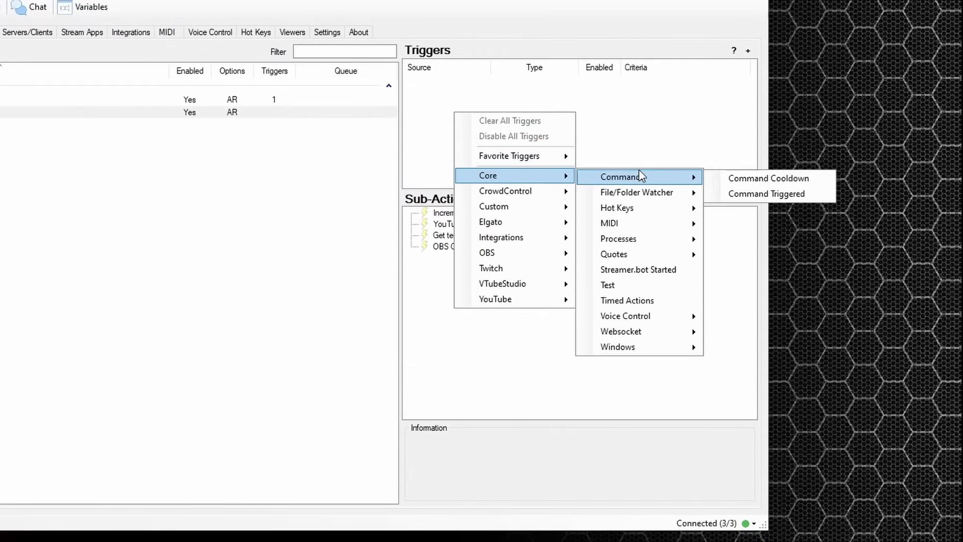
click(769, 199)
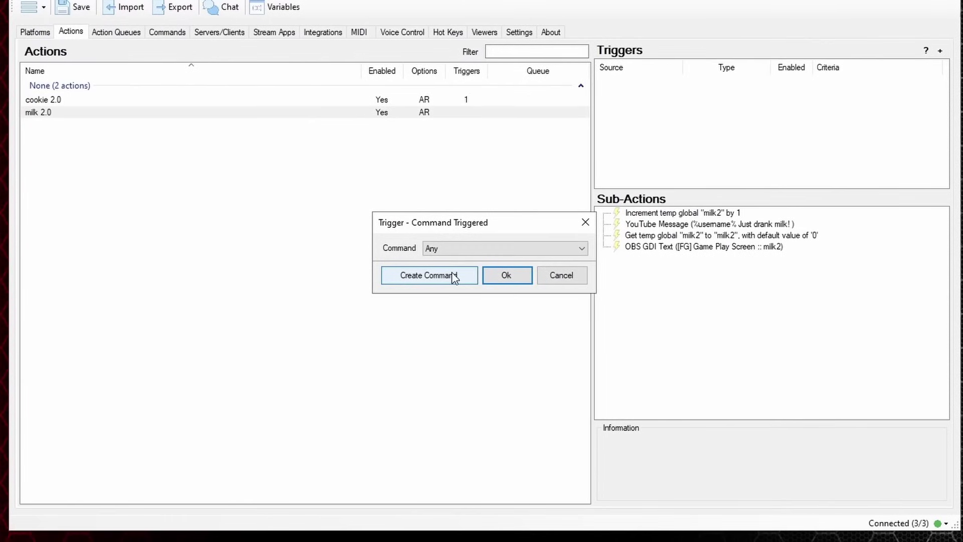
click(454, 276)
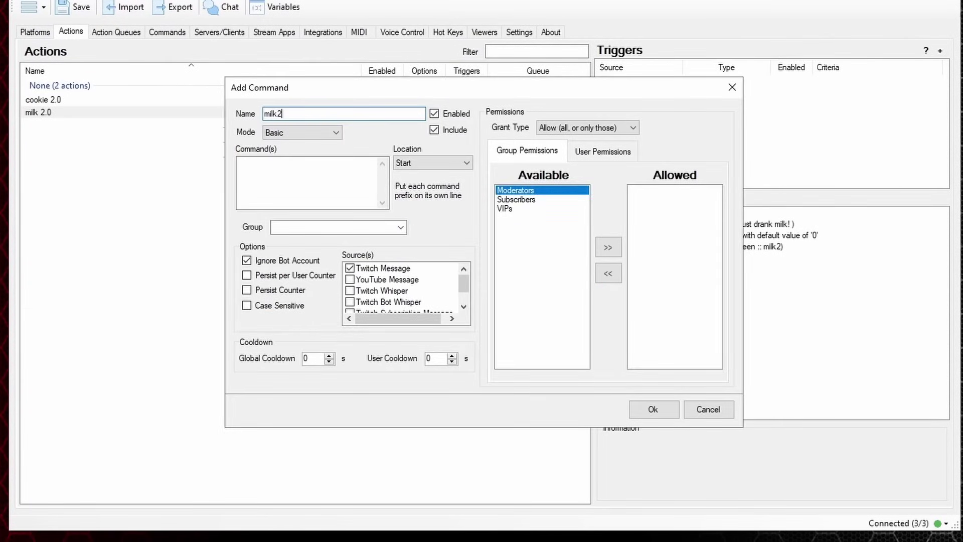
click(302, 174)
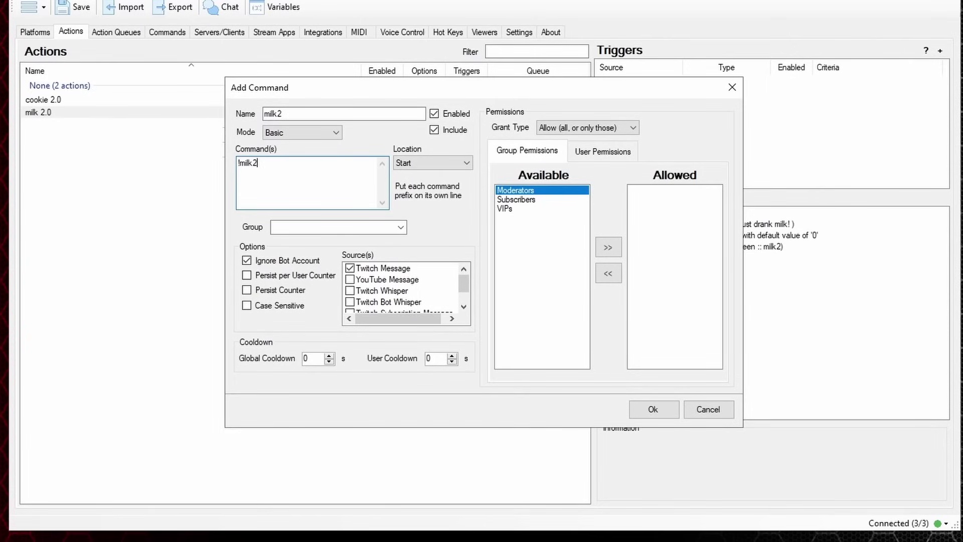
click(430, 163)
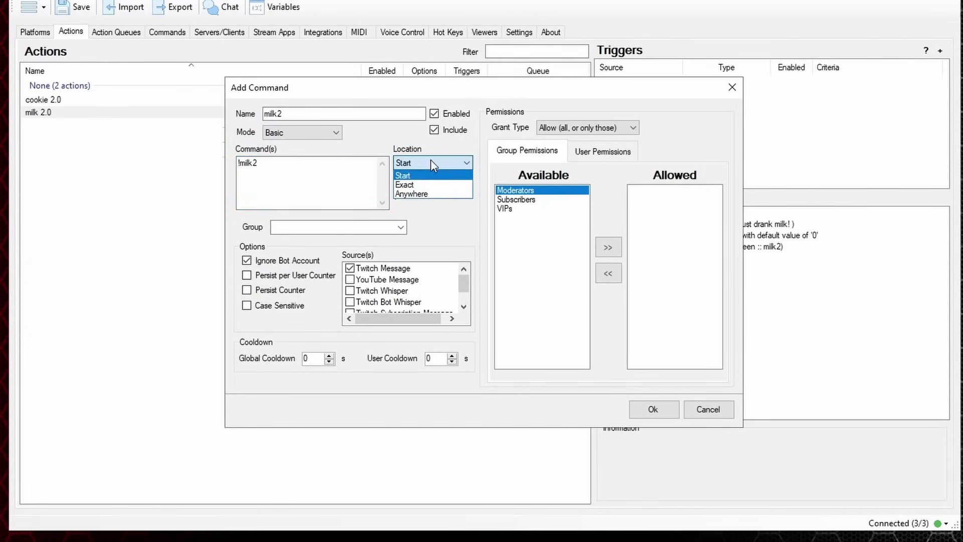
click(431, 195)
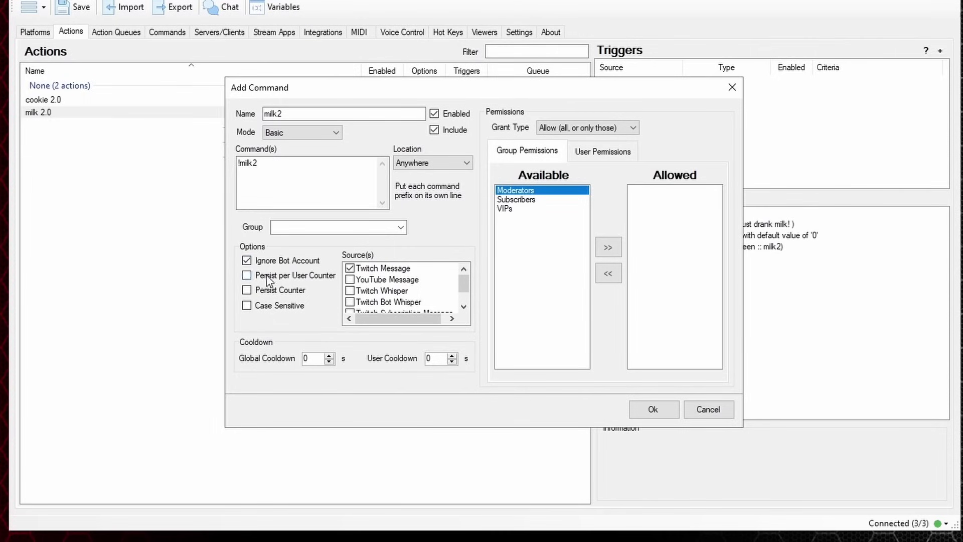
click(350, 280)
click(669, 414)
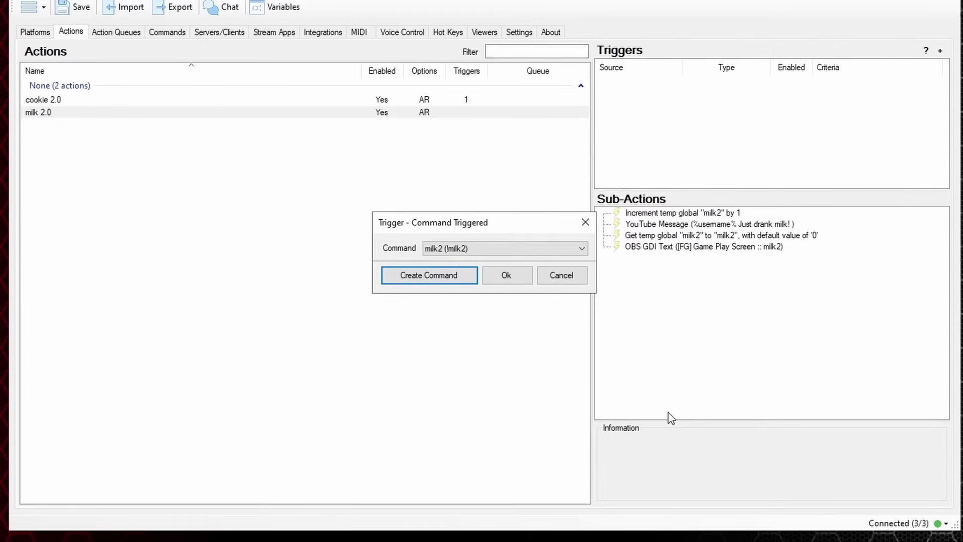
click(518, 284)
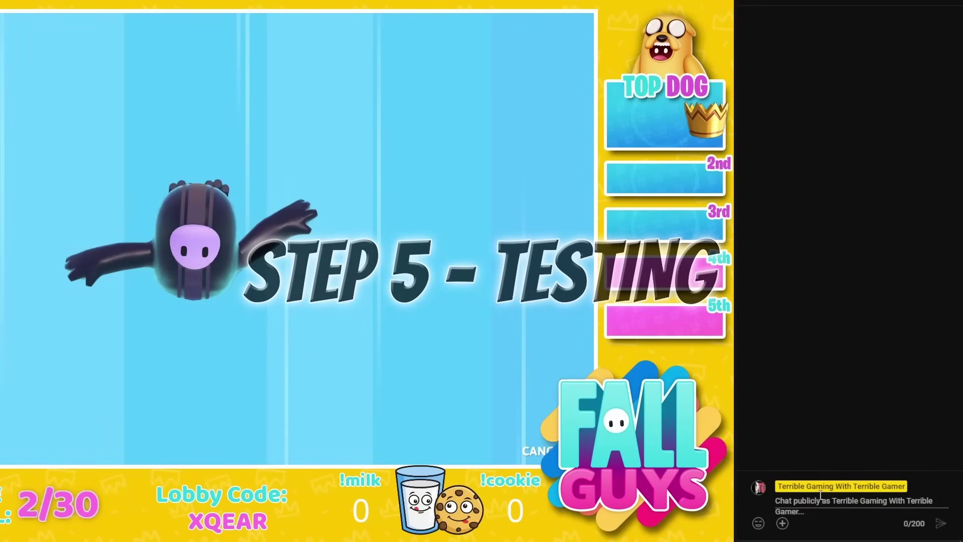
Step: Send !cookie2 and then !milk2 in YouTube Live chat to test the counters
click(825, 499)
text(!cookie2)
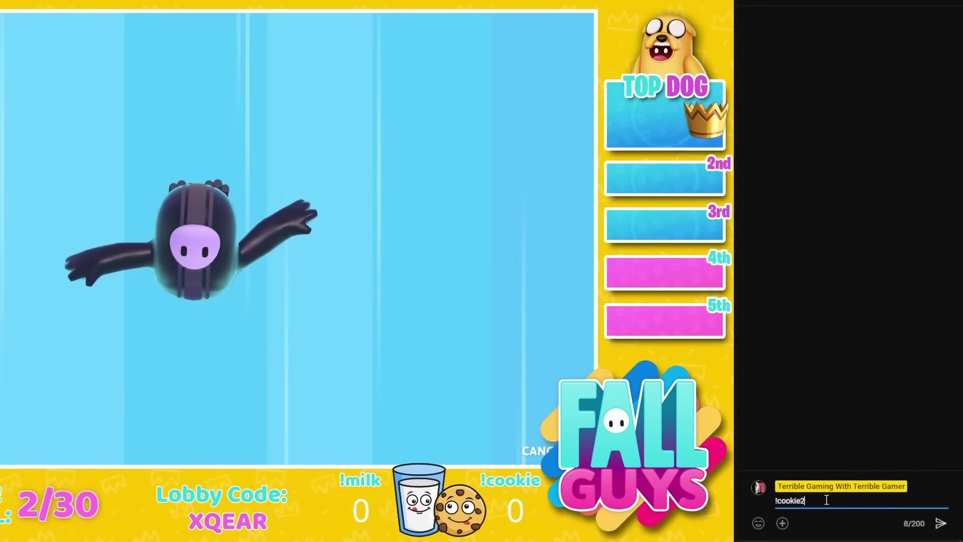
key(Return)
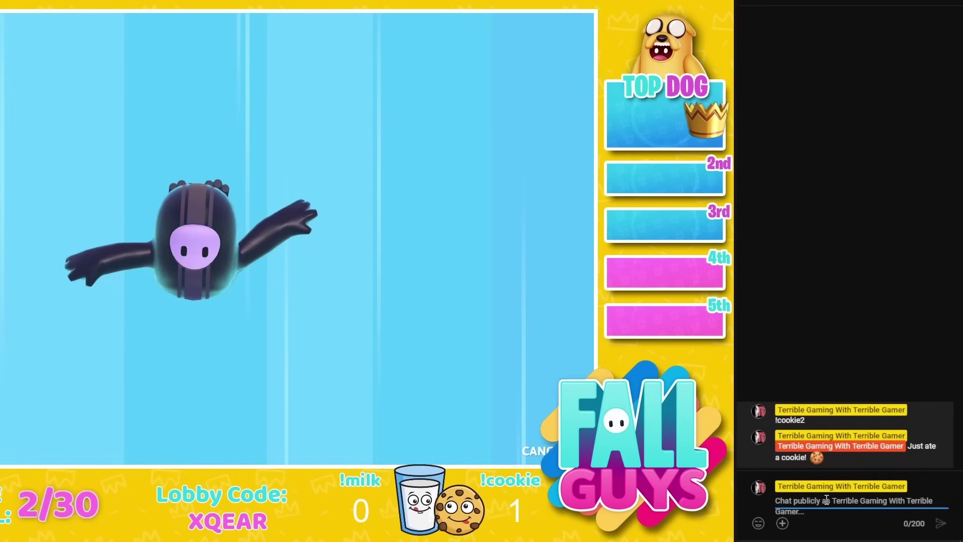
text(!milk2)
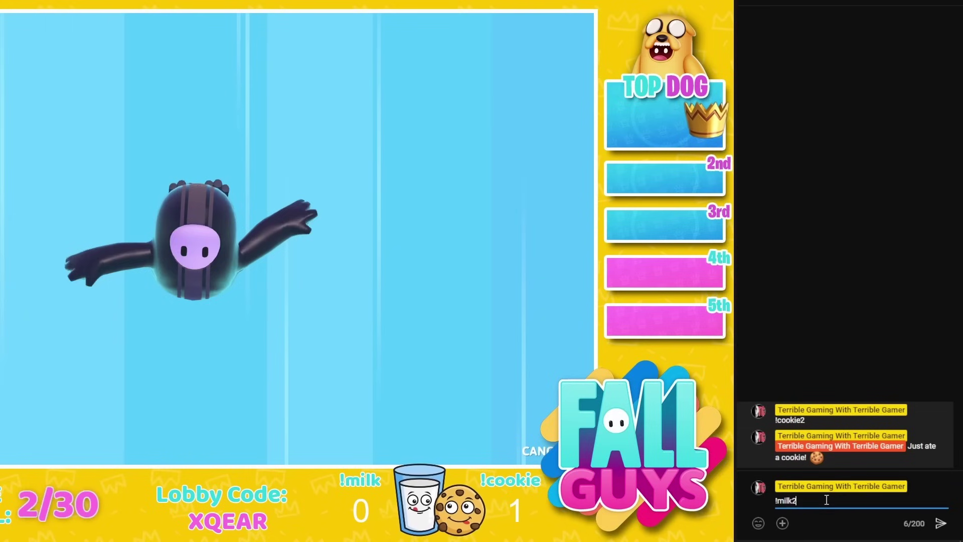
key(Return)
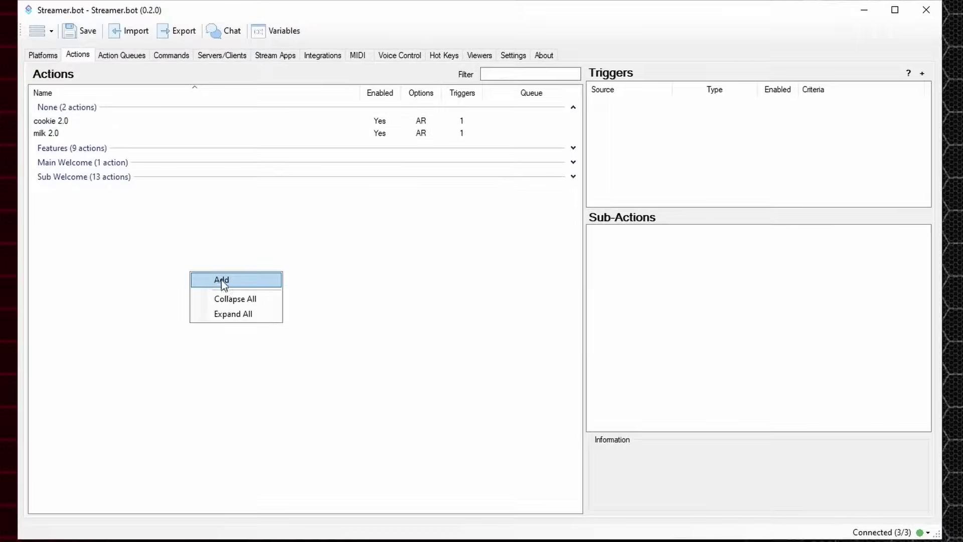
Step: Add an action named 'reset counter' with Always Run enabled, and select it for editing
click(221, 280)
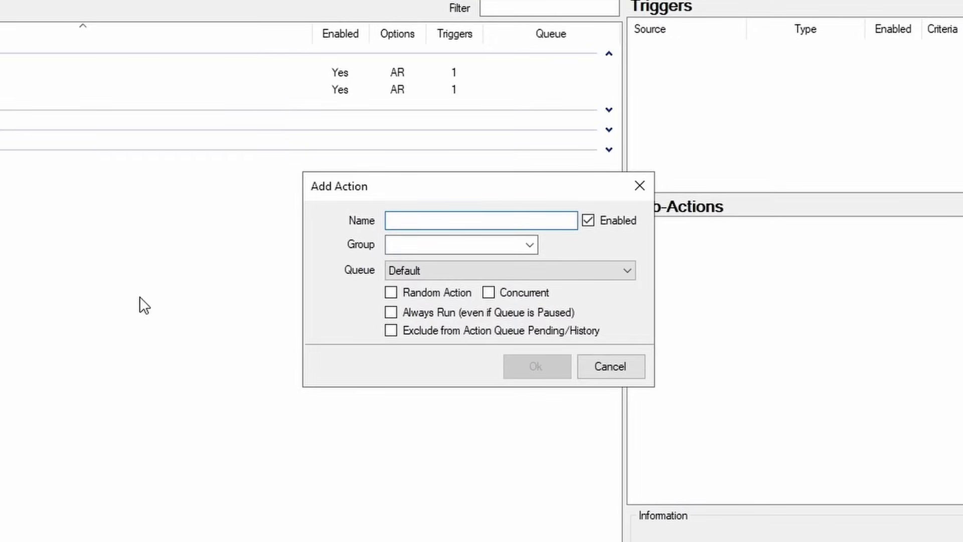
text(reset)
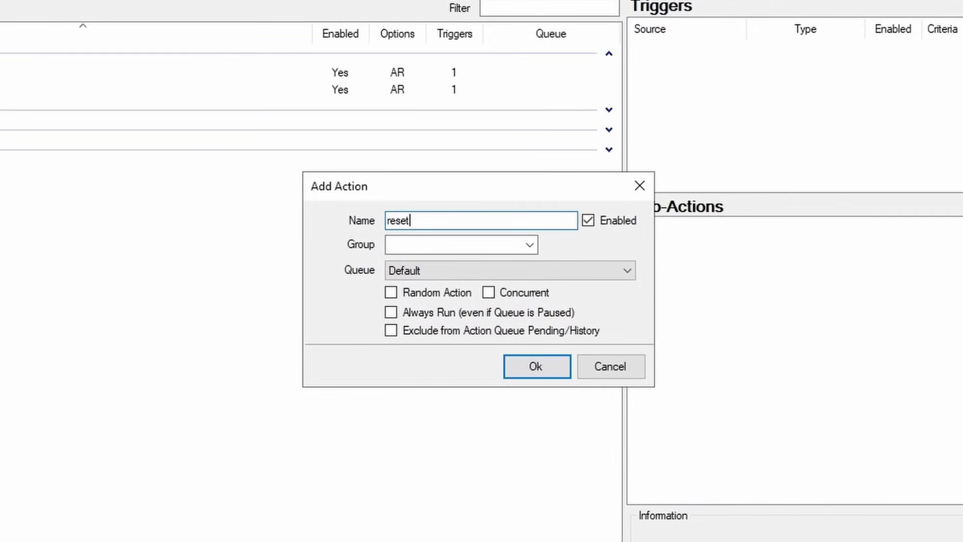
text( counter)
click(393, 312)
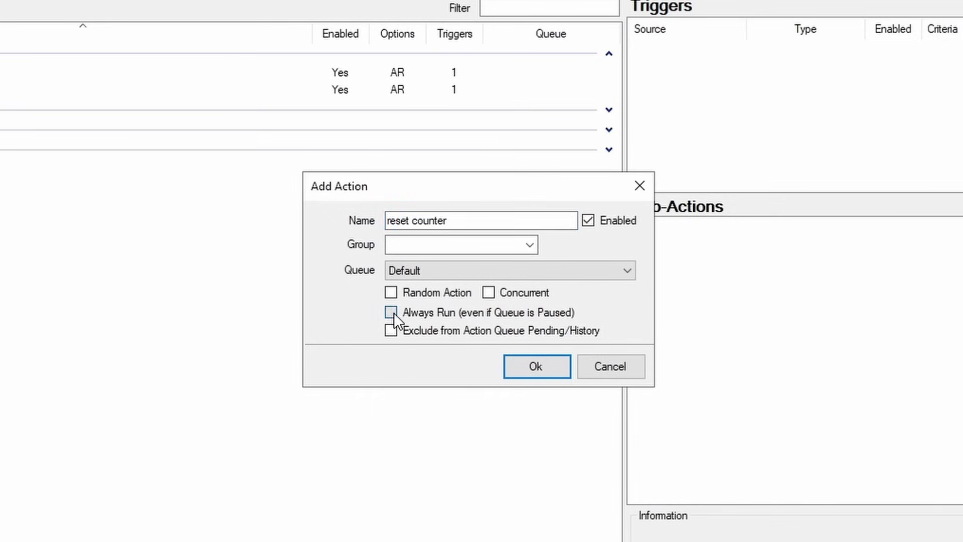
click(554, 365)
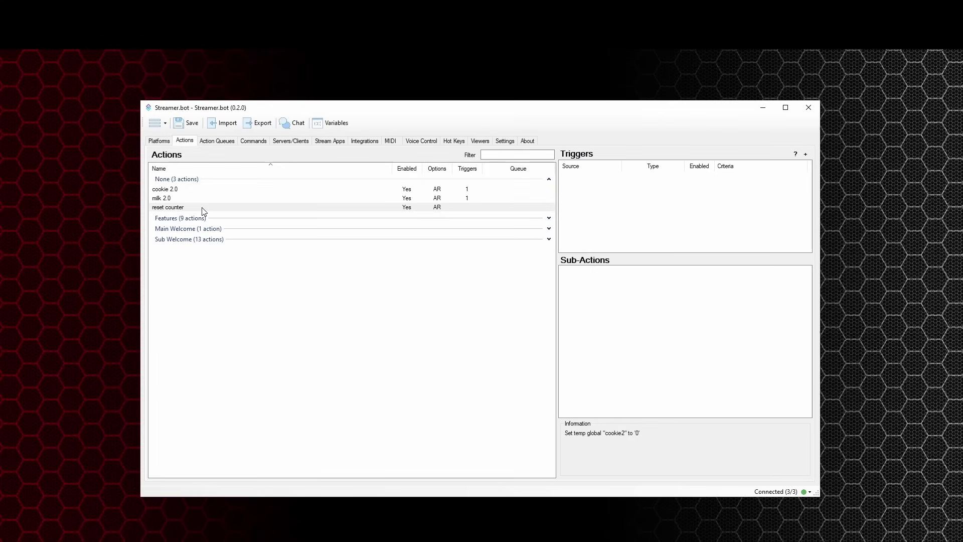
click(203, 209)
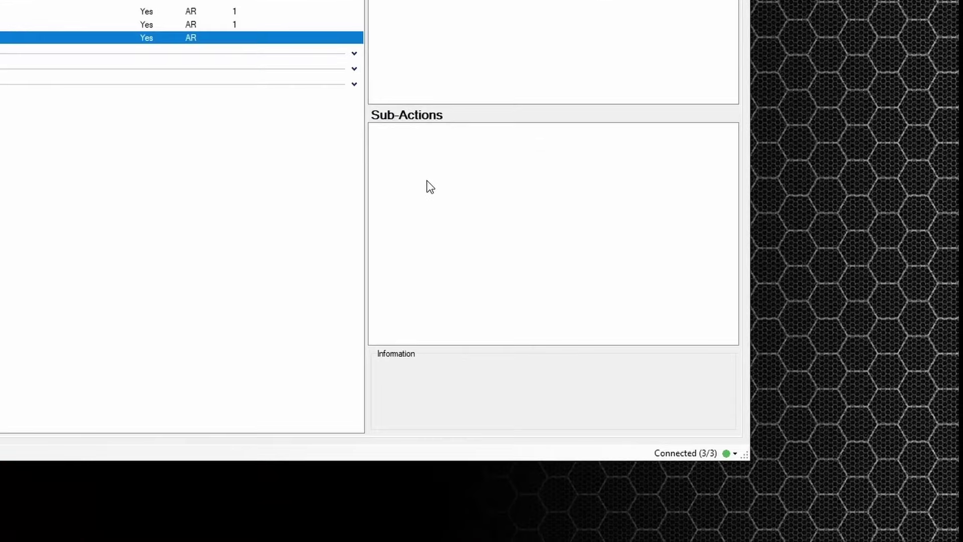
right_click(598, 304)
Step: Add a Global (Set) sub-action setting the non-persisted global cookie2 to 0
mouse_move(661, 326)
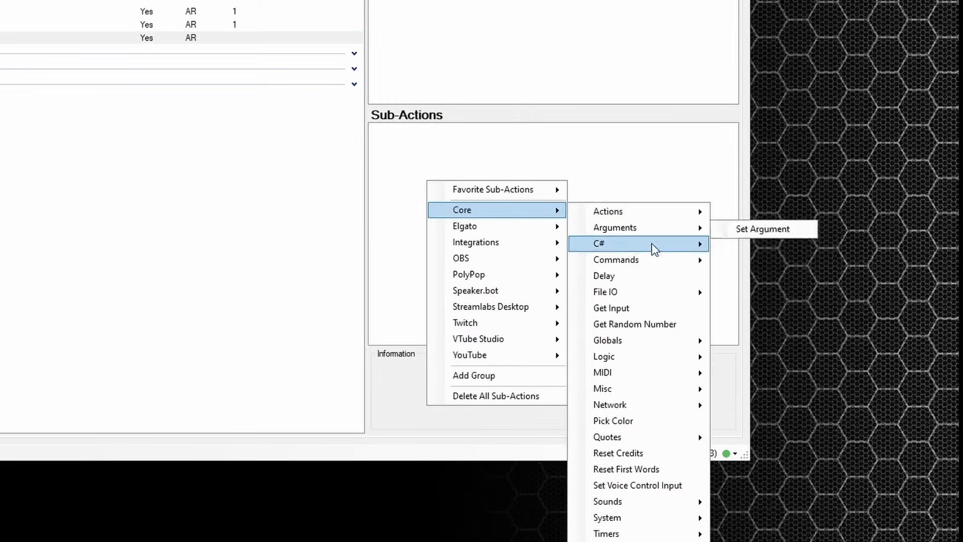
click(757, 356)
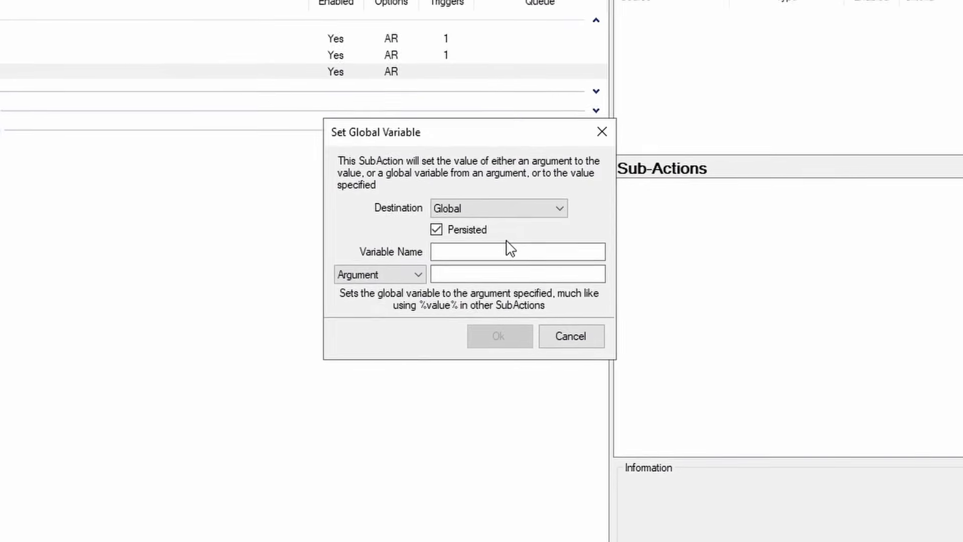
click(227, 164)
click(234, 181)
text(cookie2)
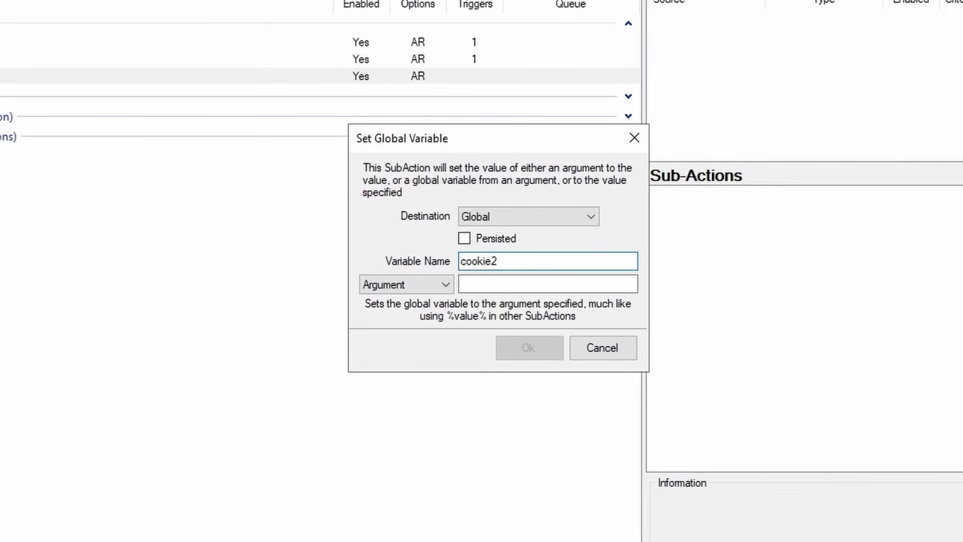
click(414, 283)
click(410, 311)
click(487, 285)
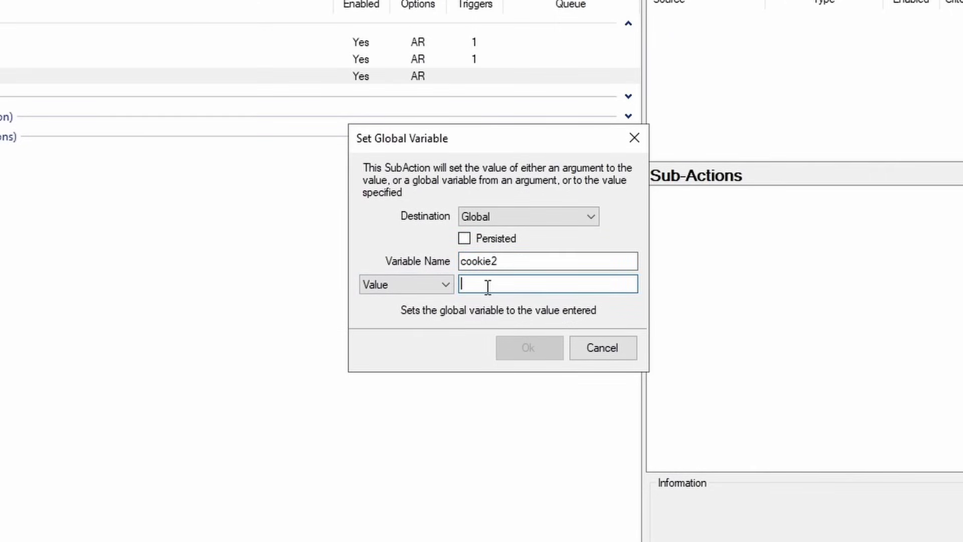
text(0)
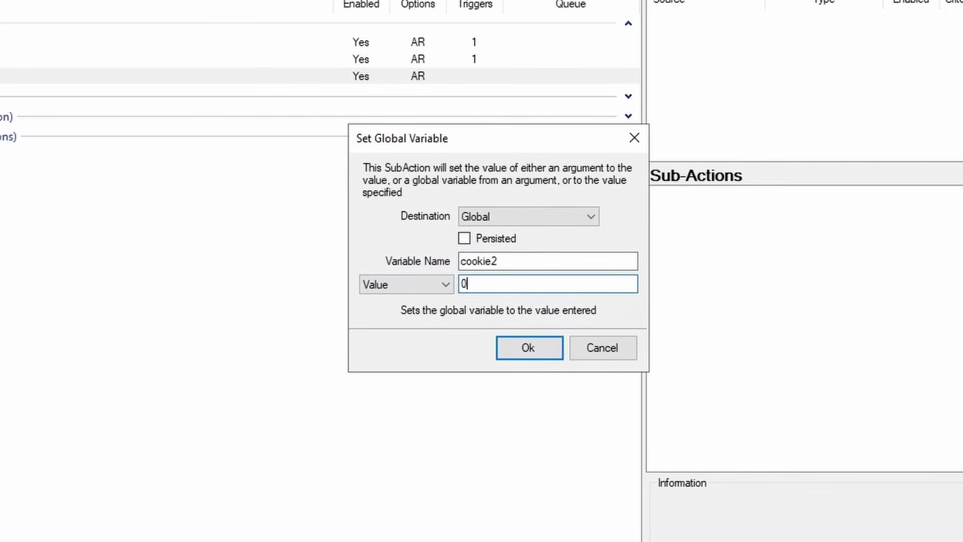
click(539, 345)
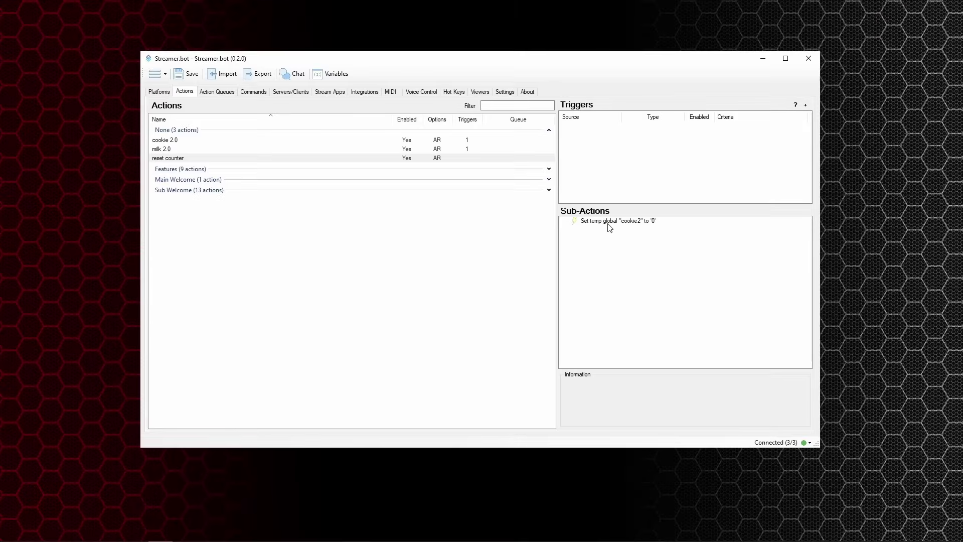
Step: Add a second Global (Set) sub-action setting the non-persisted global milk2 to 0
right_click(607, 230)
mouse_move(627, 246)
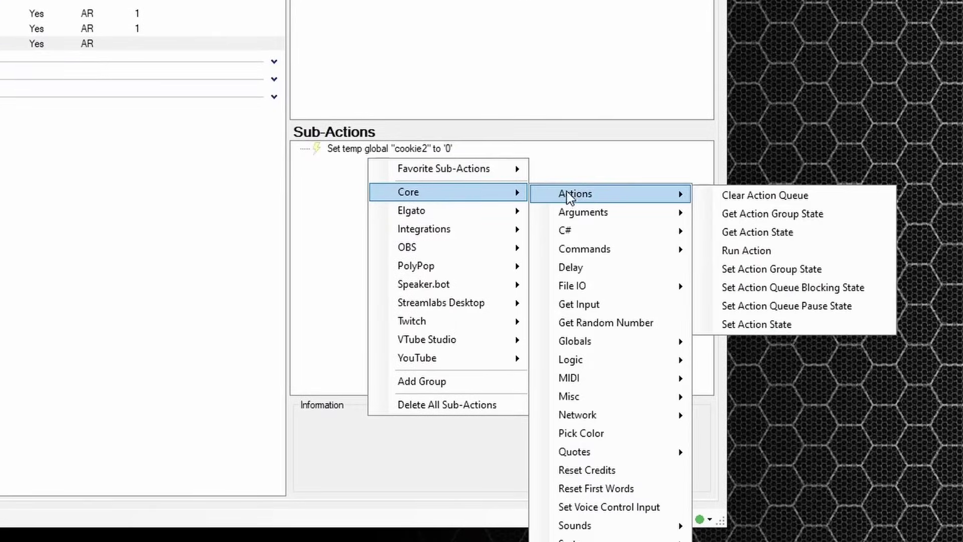
mouse_move(768, 308)
mouse_move(649, 343)
click(732, 359)
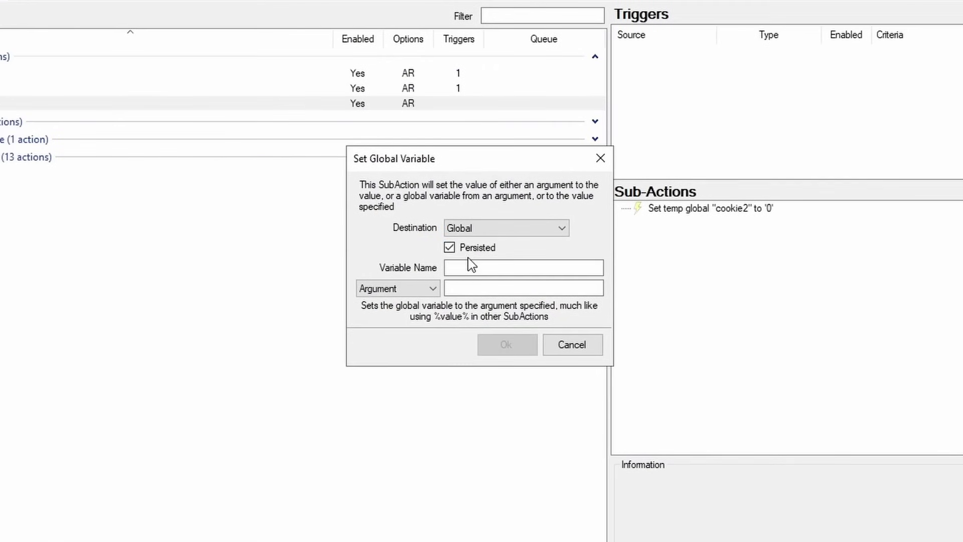
click(468, 249)
click(459, 267)
text(milk2)
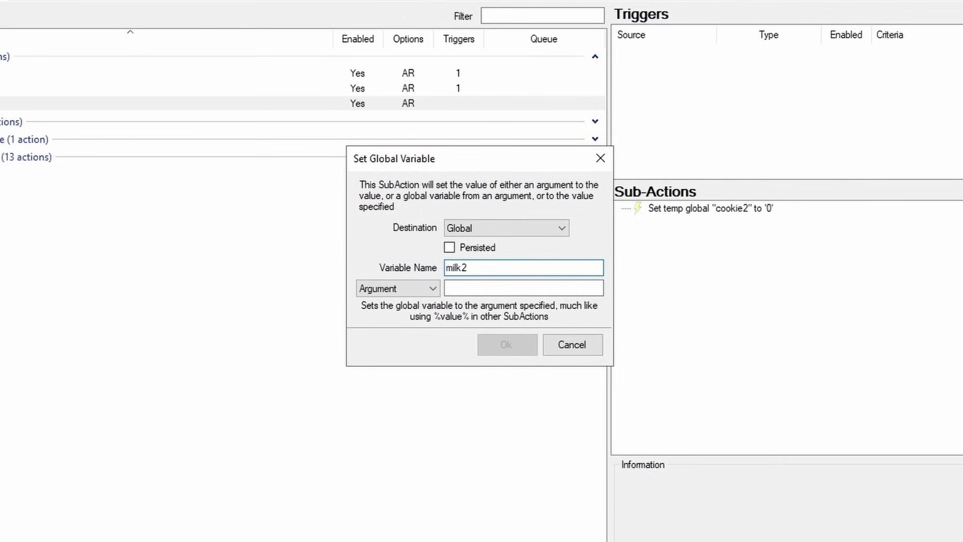
click(400, 288)
click(399, 314)
click(474, 288)
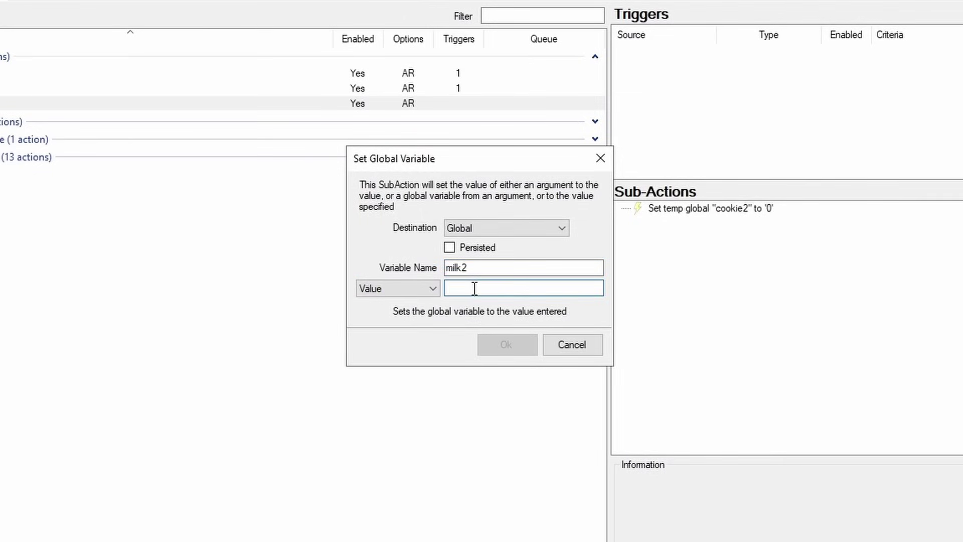
text(0)
click(523, 346)
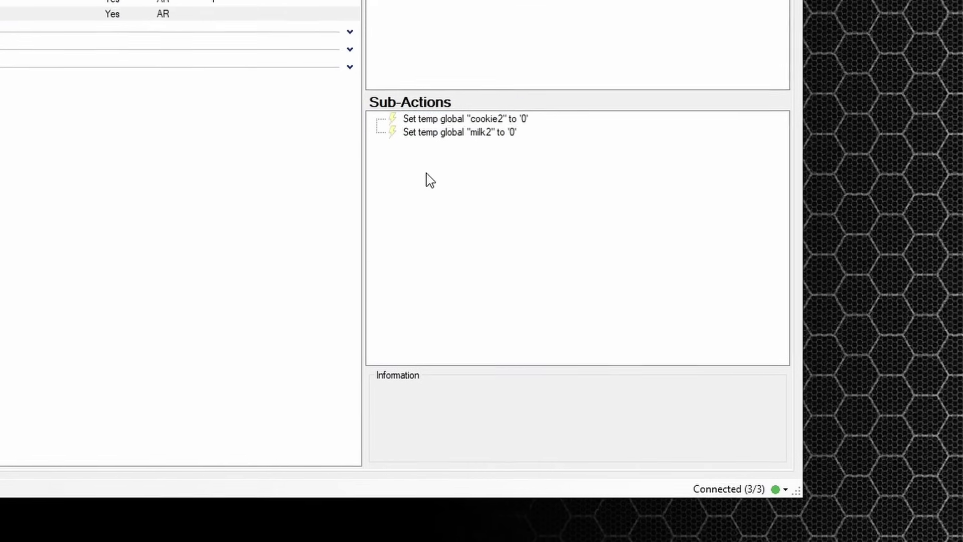
Step: Add a Global (Get) sub-action reading the temporary cookie2 global with default value 0
right_click(671, 264)
mouse_move(789, 299)
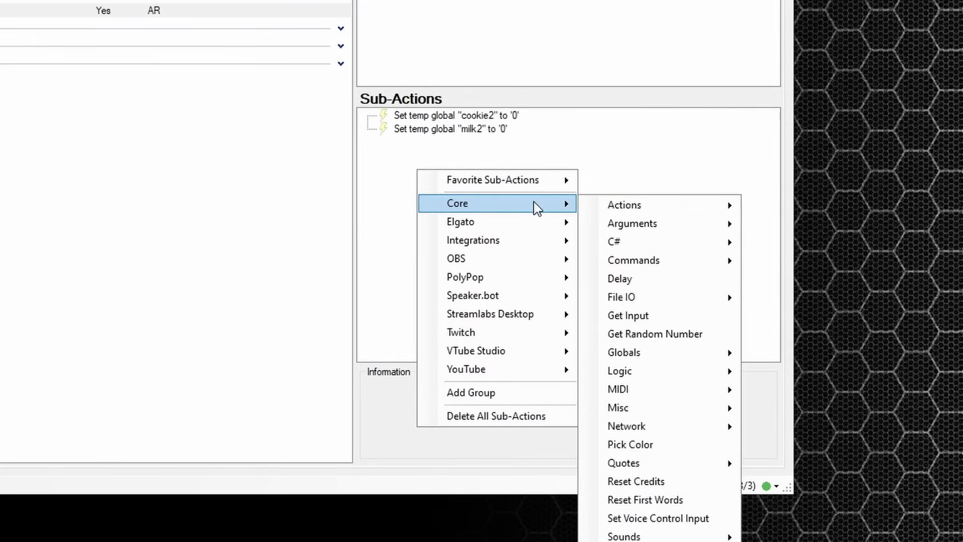
mouse_move(666, 351)
click(789, 351)
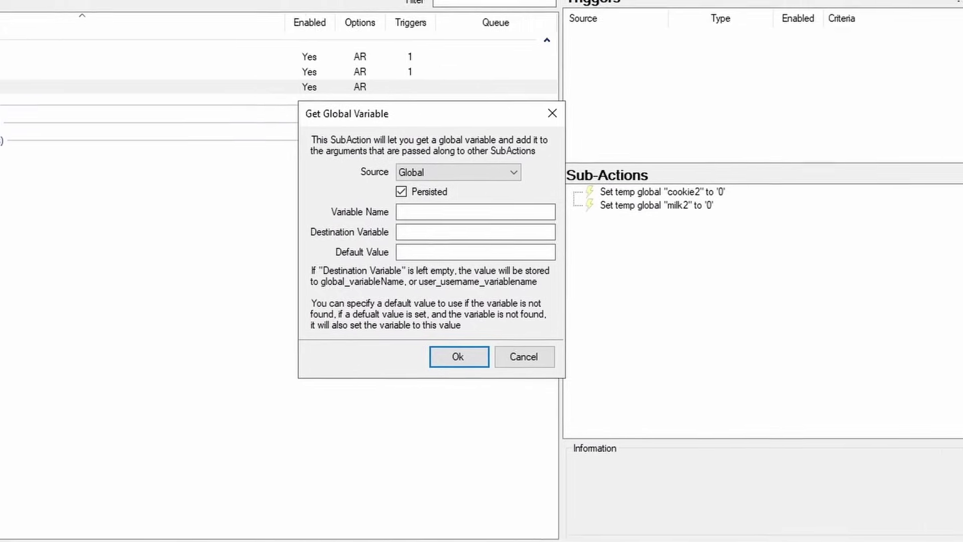
click(401, 191)
click(419, 208)
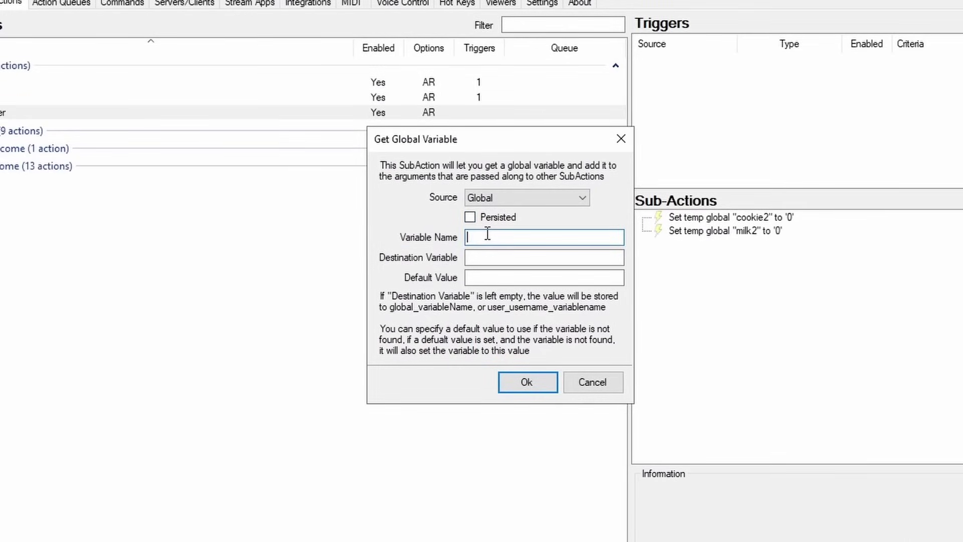
text(cookie2)
click(545, 258)
text(x)
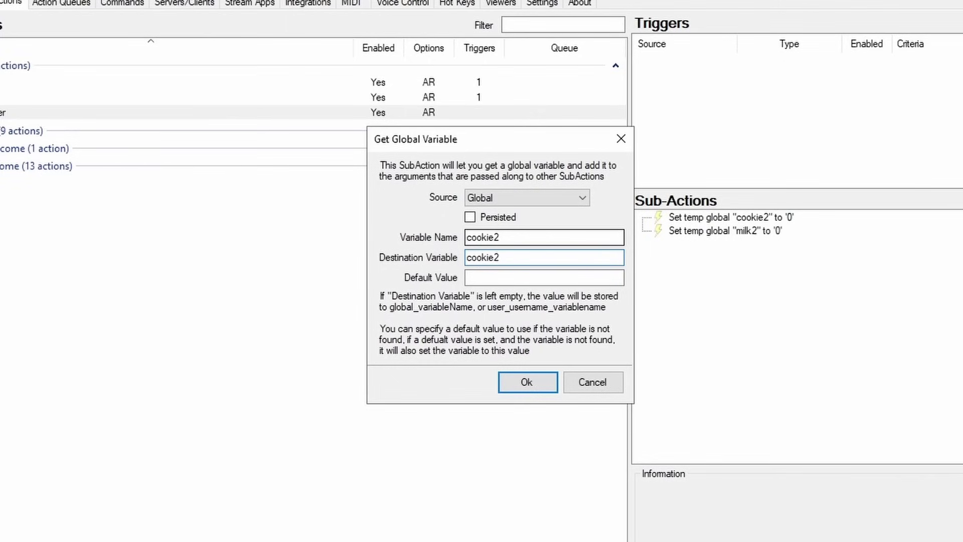
click(485, 275)
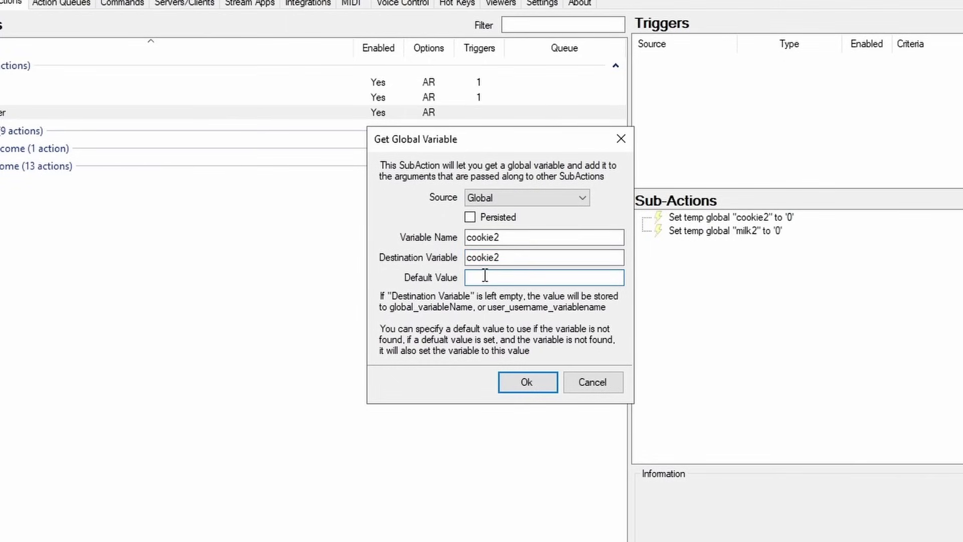
text(0)
click(539, 383)
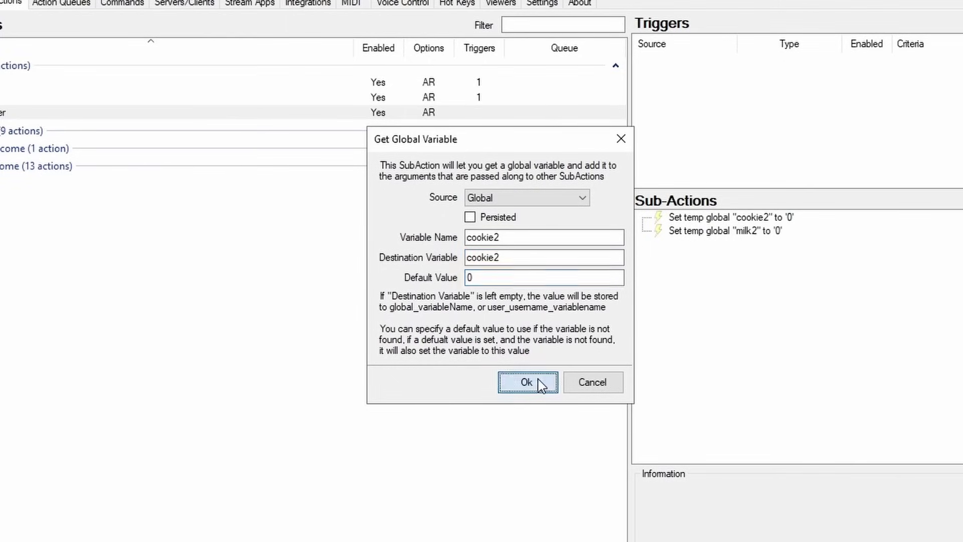
Step: Add a Global (Get) sub-action reading milk2 into a milk2 variable, defaulting to 0
right_click(737, 283)
mouse_move(807, 317)
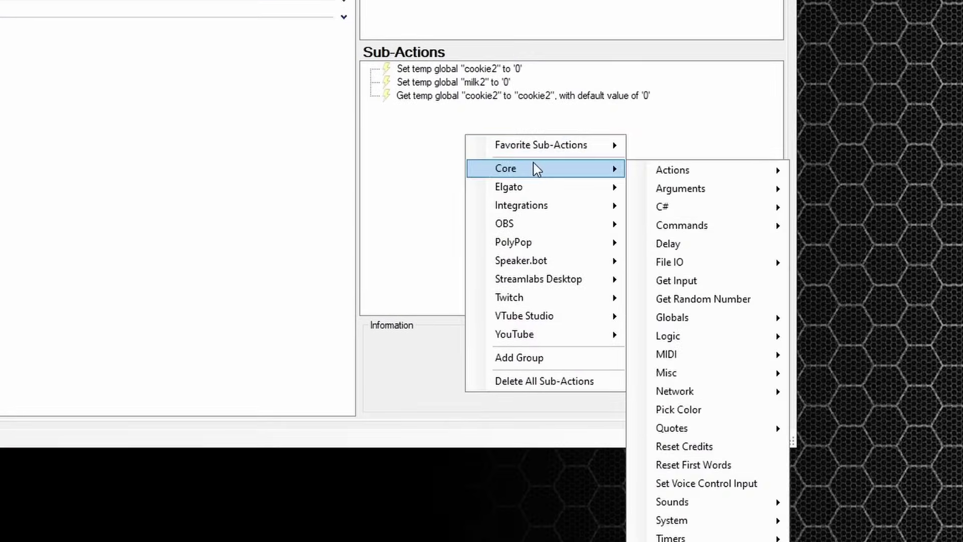
mouse_move(702, 317)
click(828, 335)
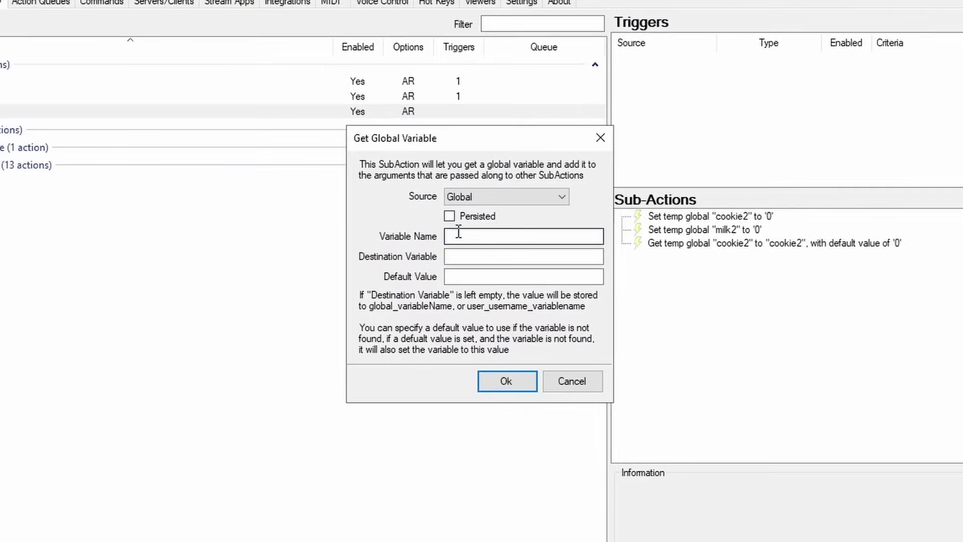
click(459, 235)
text(milk2)
key(Tab)
text(milk2)
key(Tab)
text(0)
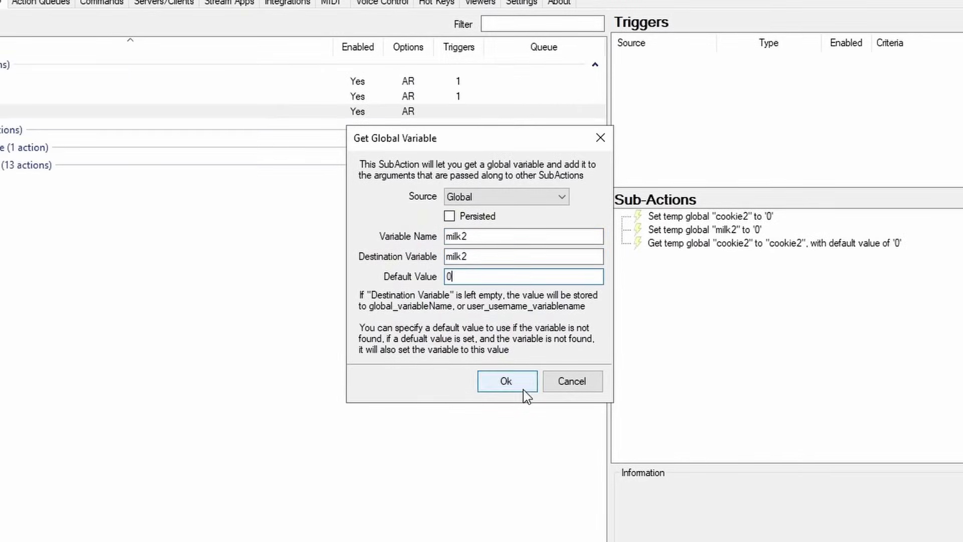
click(506, 381)
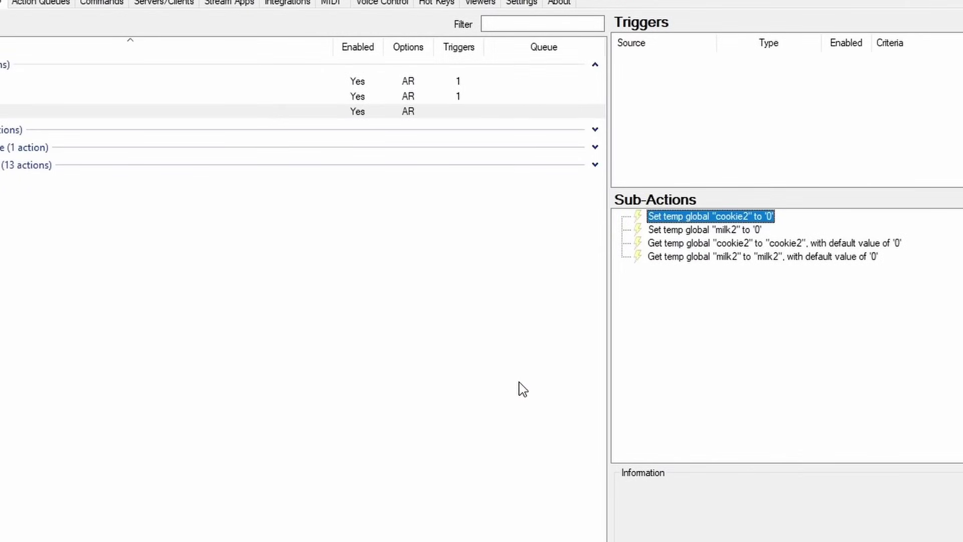
click(221, 383)
Step: Add an OBS Set GDI Text sub-action updating the cookie2 source on [FG] Game Play Screen
right_click(730, 309)
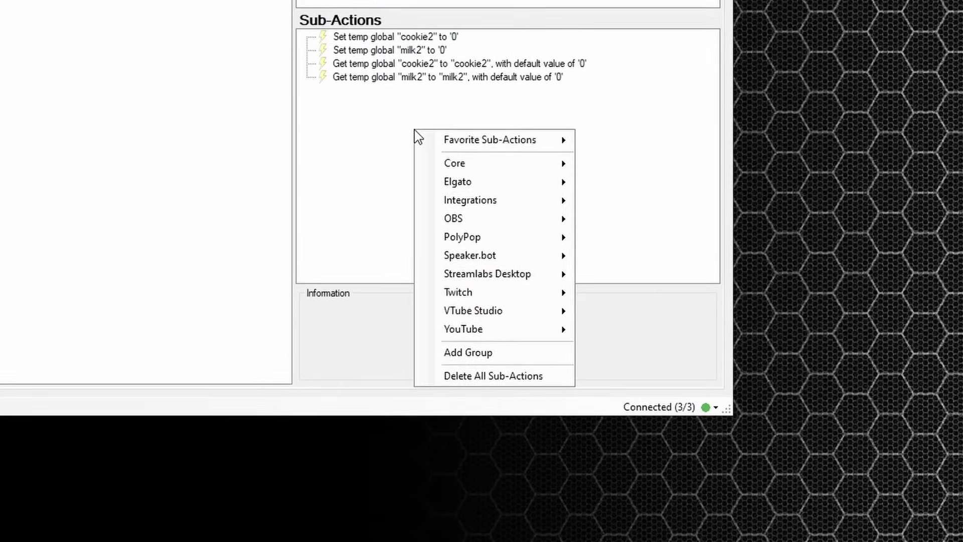
mouse_move(481, 214)
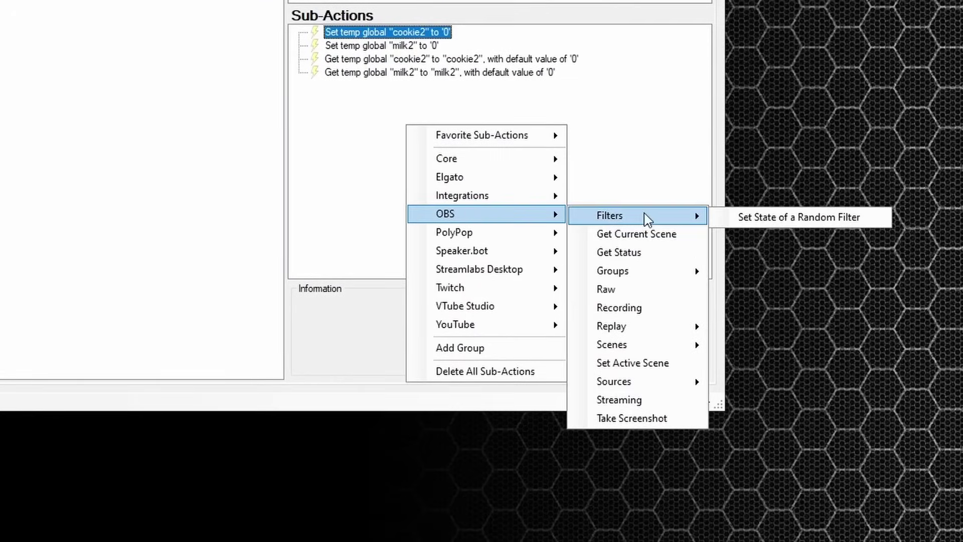
mouse_move(682, 382)
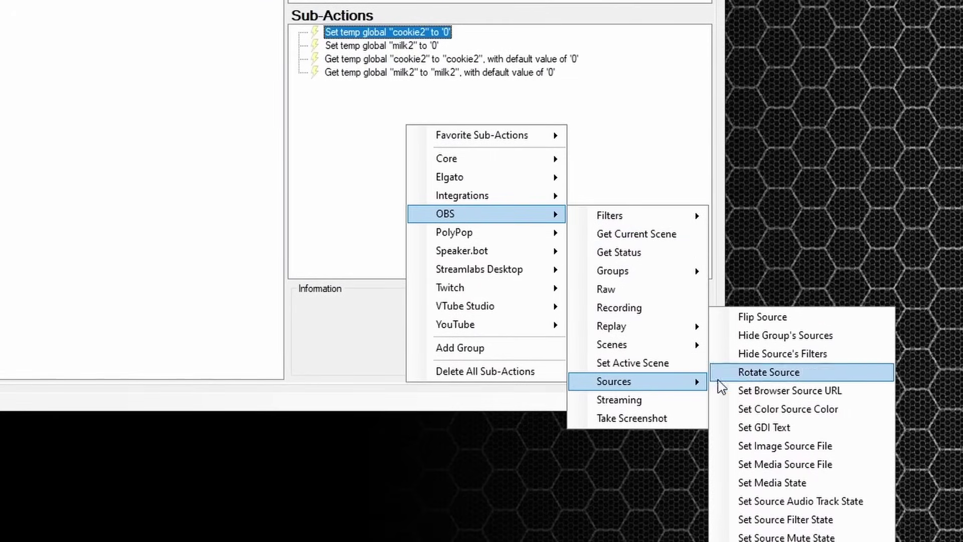
click(777, 427)
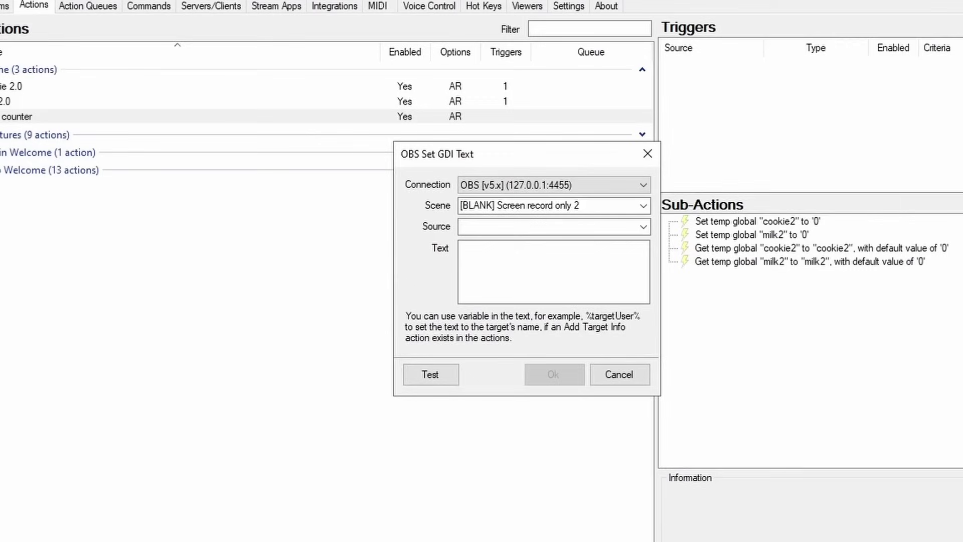
click(644, 206)
click(565, 263)
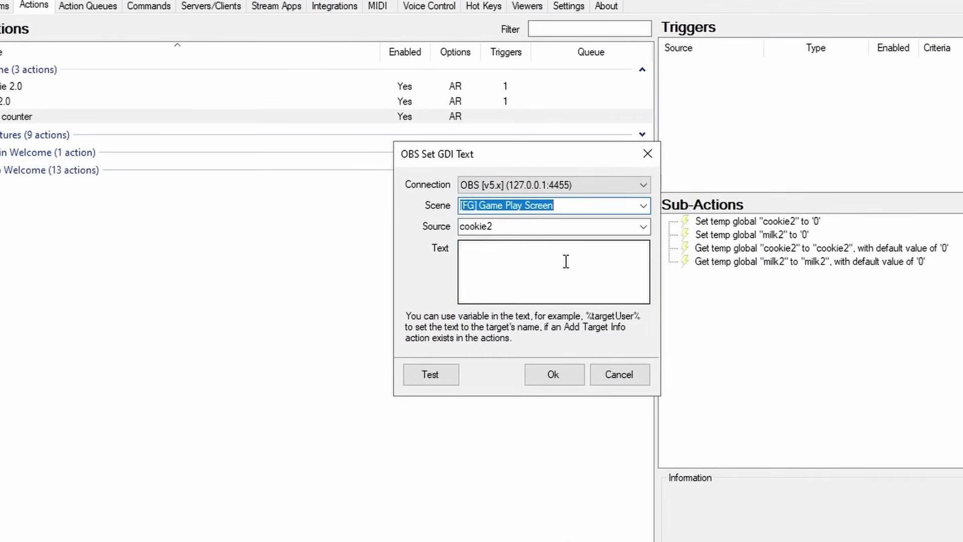
click(510, 253)
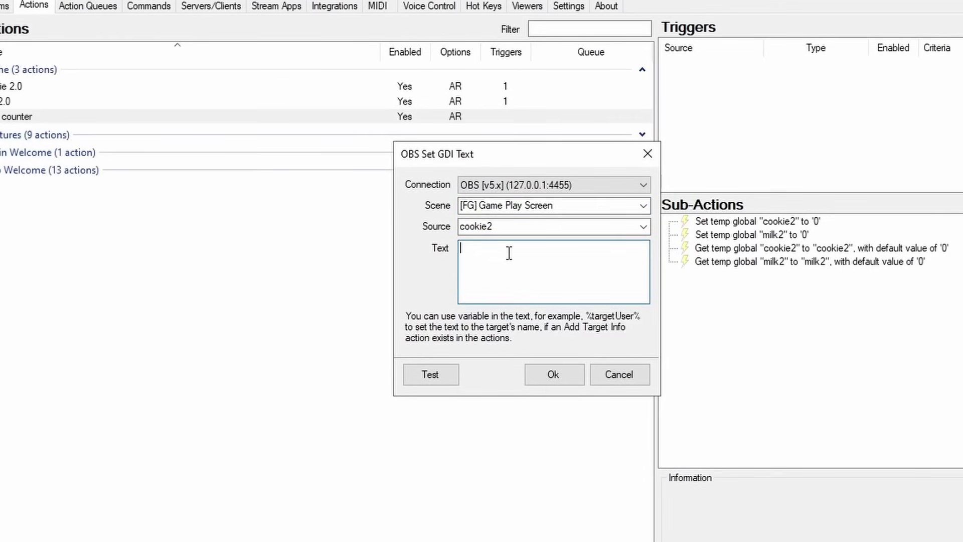
text(%cookie2%)
click(566, 381)
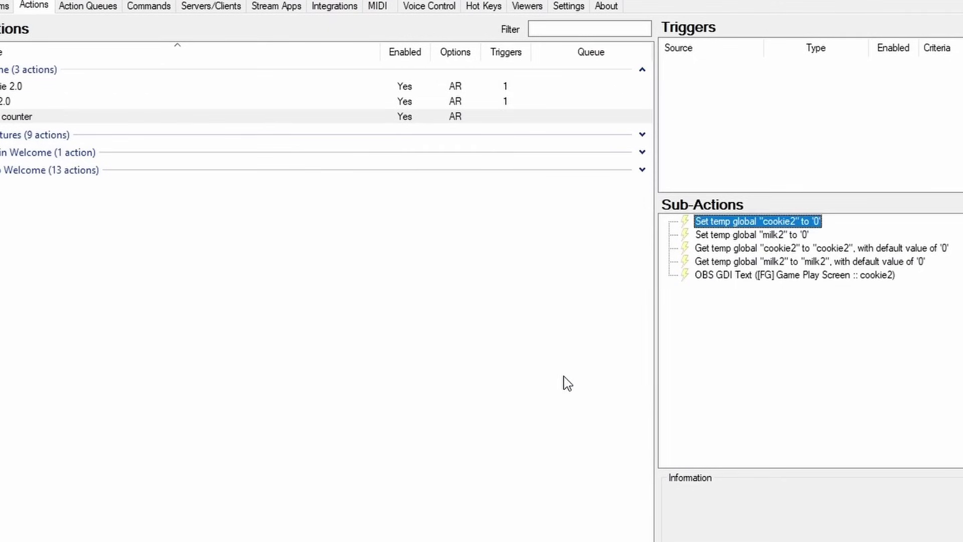
Step: Add a second Set GDI Text sub-action showing %milk2% in the milk2 source on [FG] Game Play Screen
right_click(755, 319)
mouse_move(849, 399)
mouse_move(548, 245)
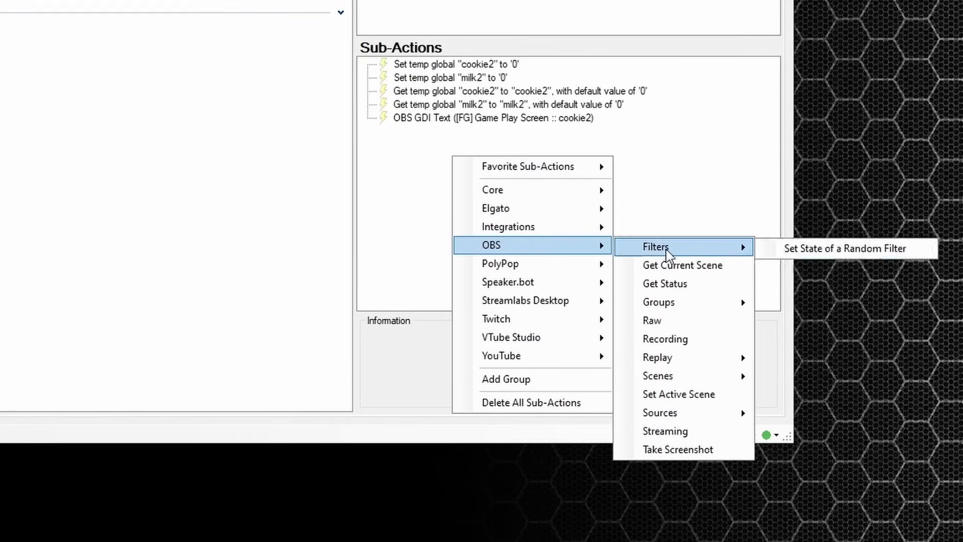
mouse_move(713, 413)
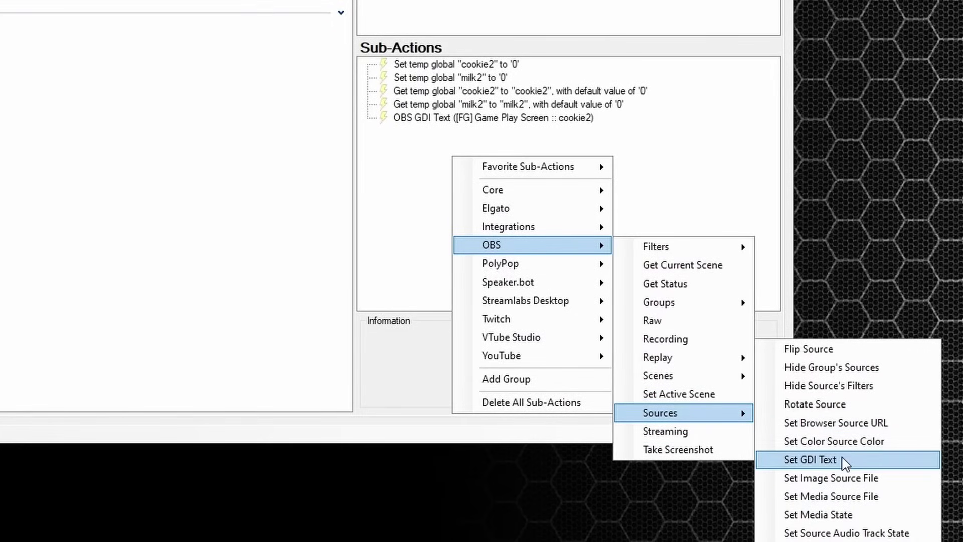
click(844, 460)
click(611, 178)
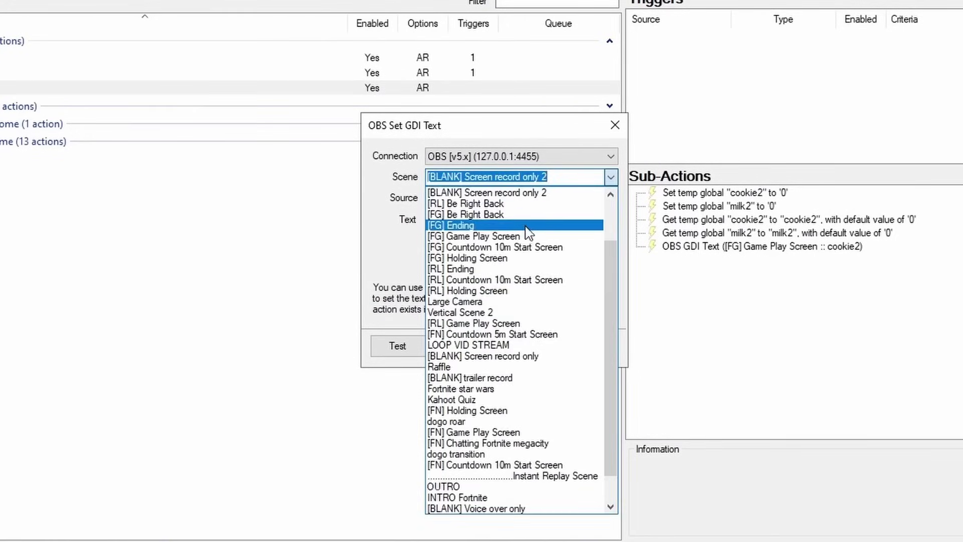
click(520, 236)
click(611, 198)
click(517, 224)
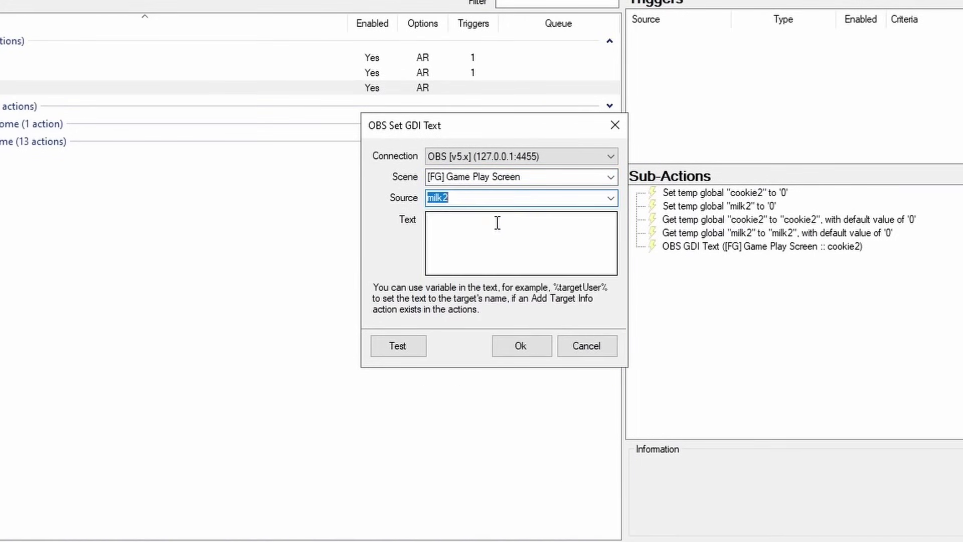
click(474, 231)
text(%)
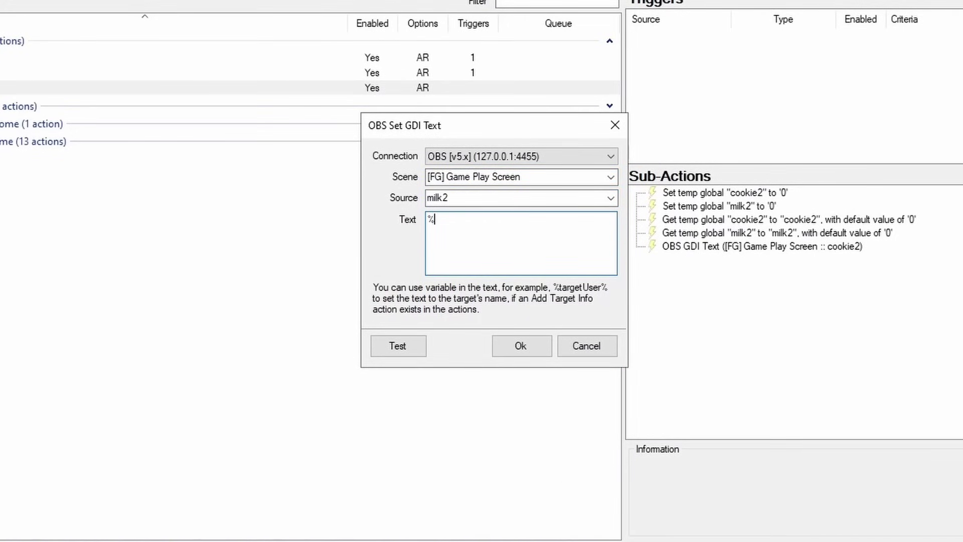
text(milk2%)
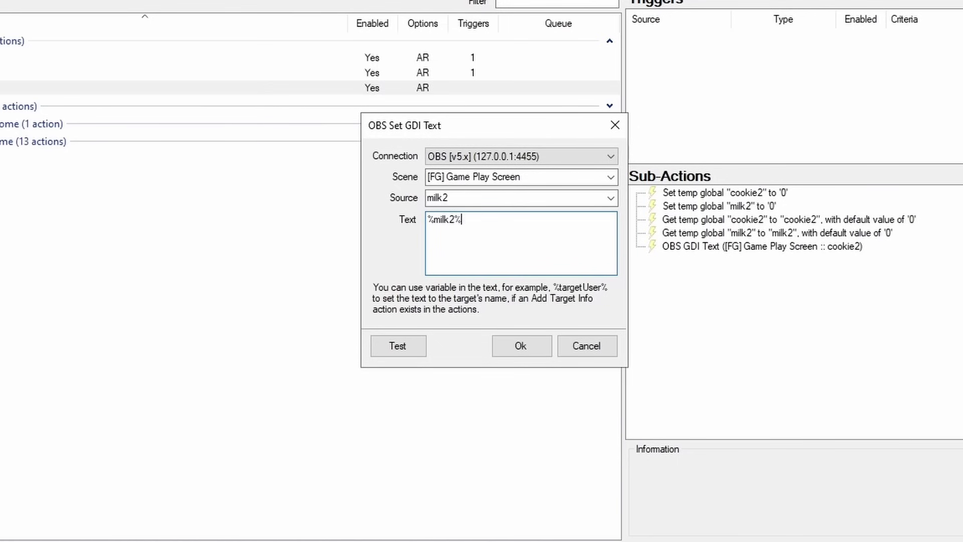
click(520, 346)
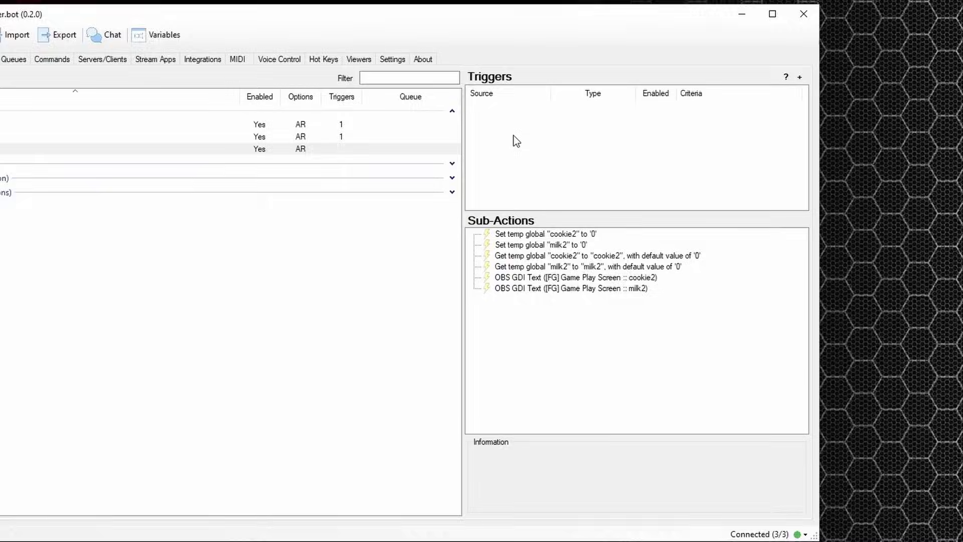
Step: Add a Command Triggered trigger and create a command named 'reset counter' with text !rst
right_click(595, 151)
mouse_move(635, 194)
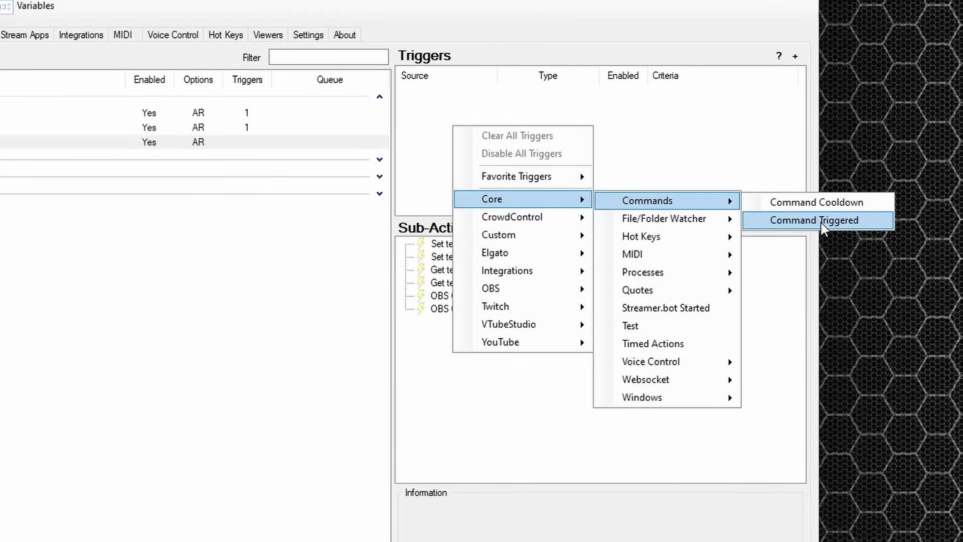
click(821, 222)
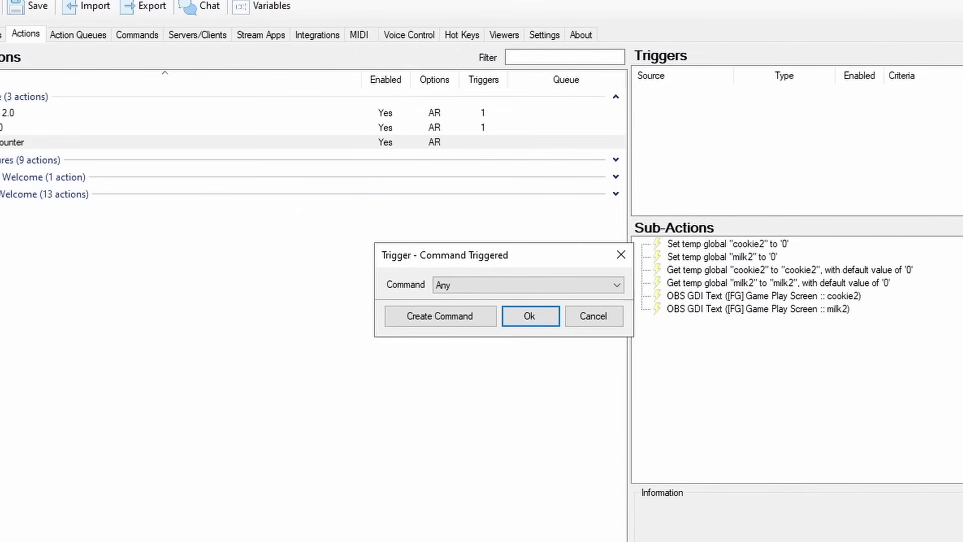
click(474, 317)
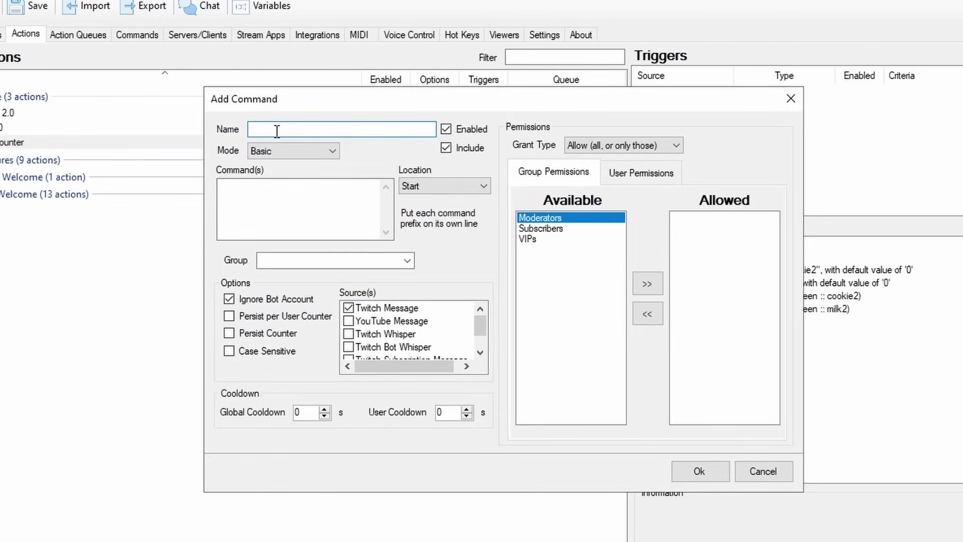
text(reset counter)
click(230, 196)
text(!)
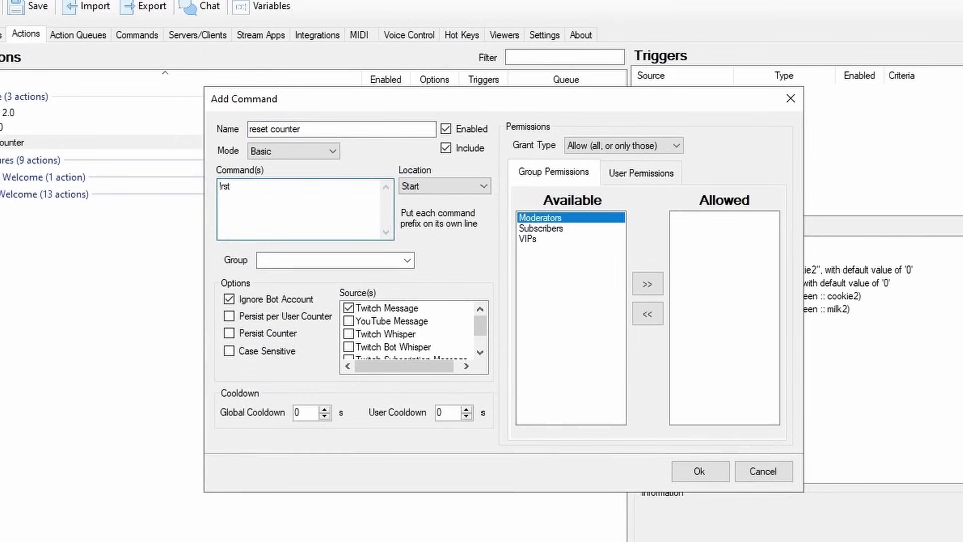
Step: Set the command to match Anywhere, in YouTube messages only, for Moderators, and save it
click(428, 182)
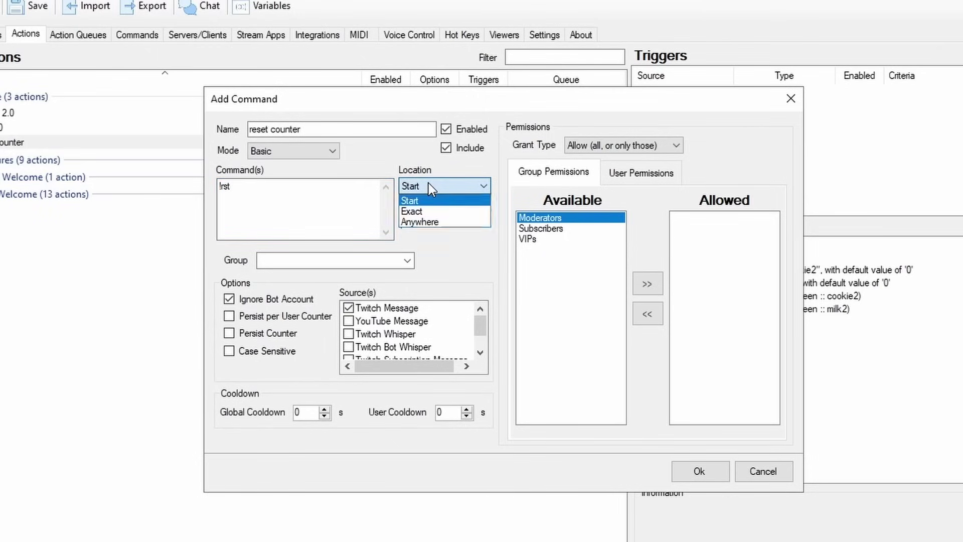
click(430, 220)
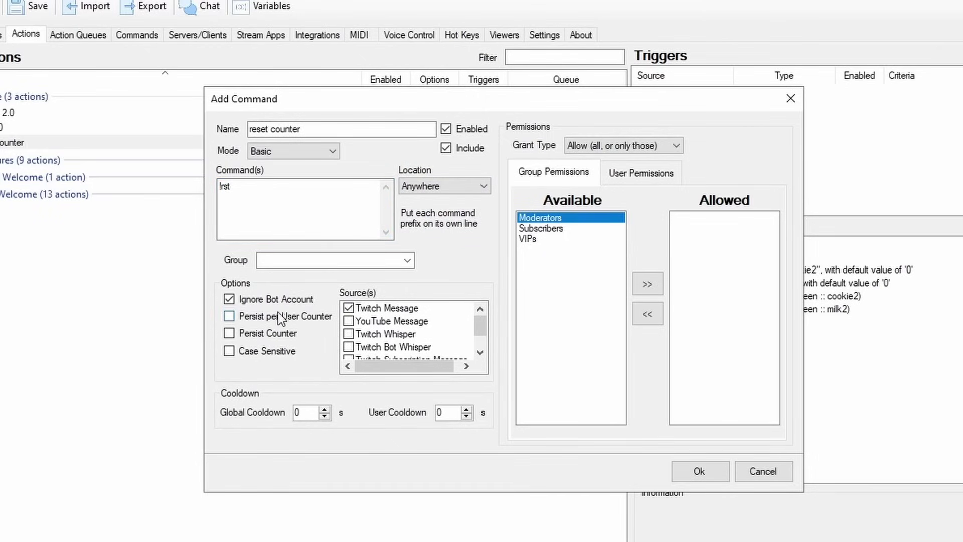
click(350, 308)
click(349, 321)
click(643, 283)
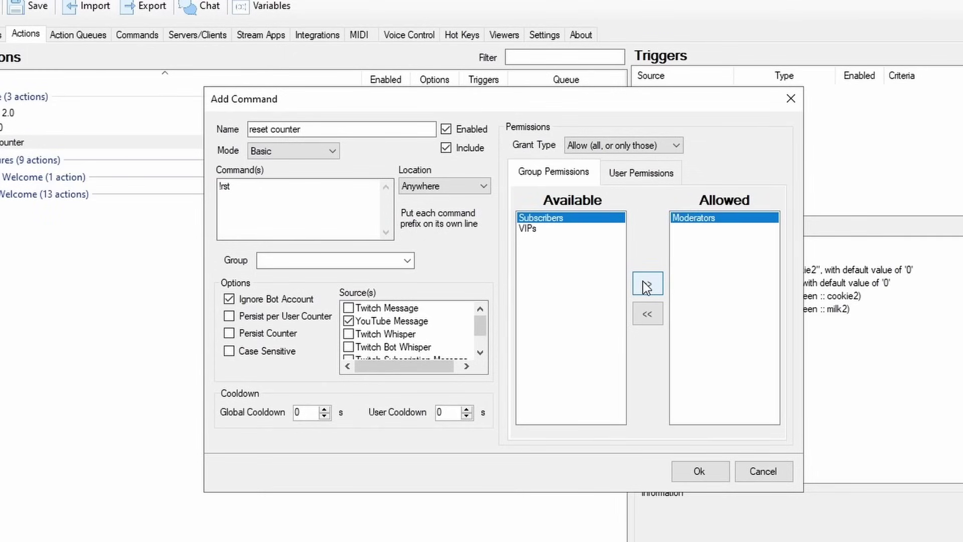
click(709, 465)
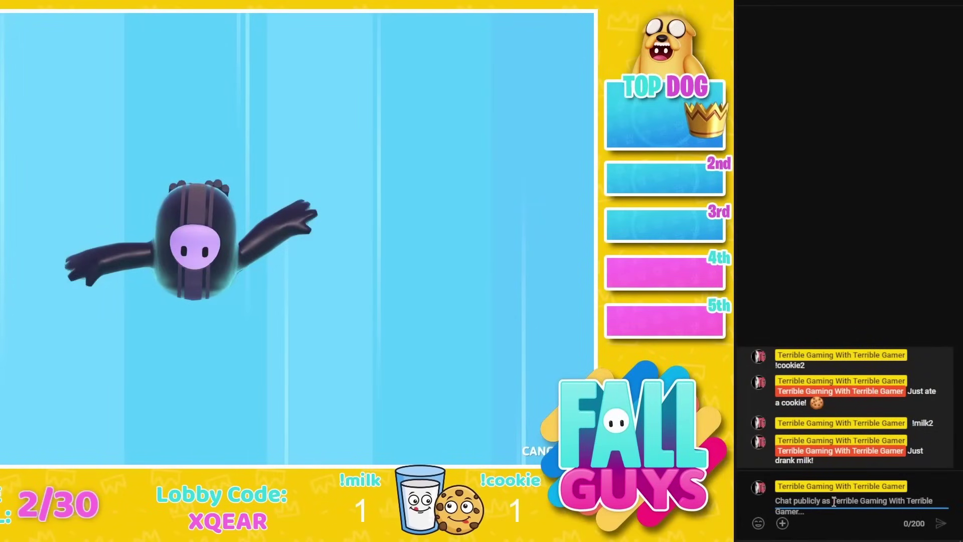
Step: Send !rst in the YouTube live chat
text(!rst)
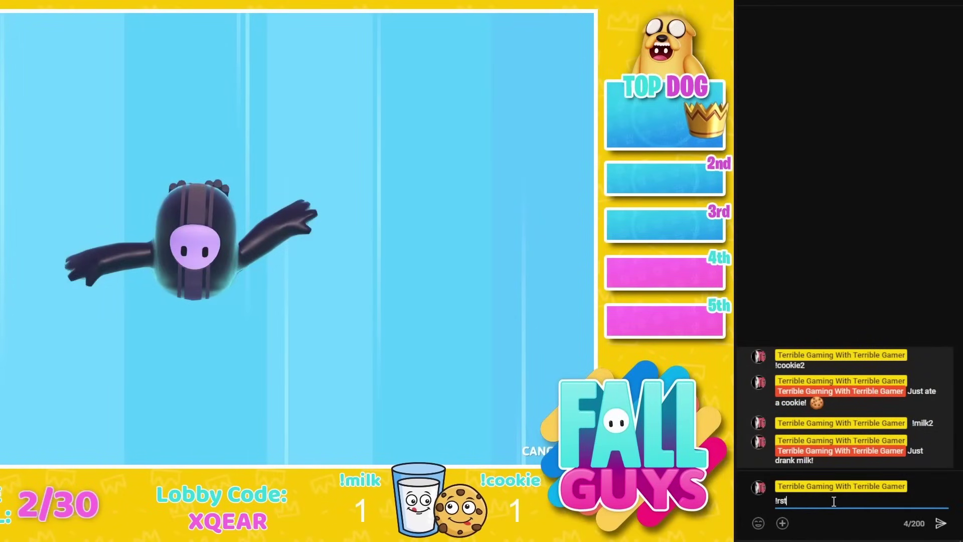
key(Return)
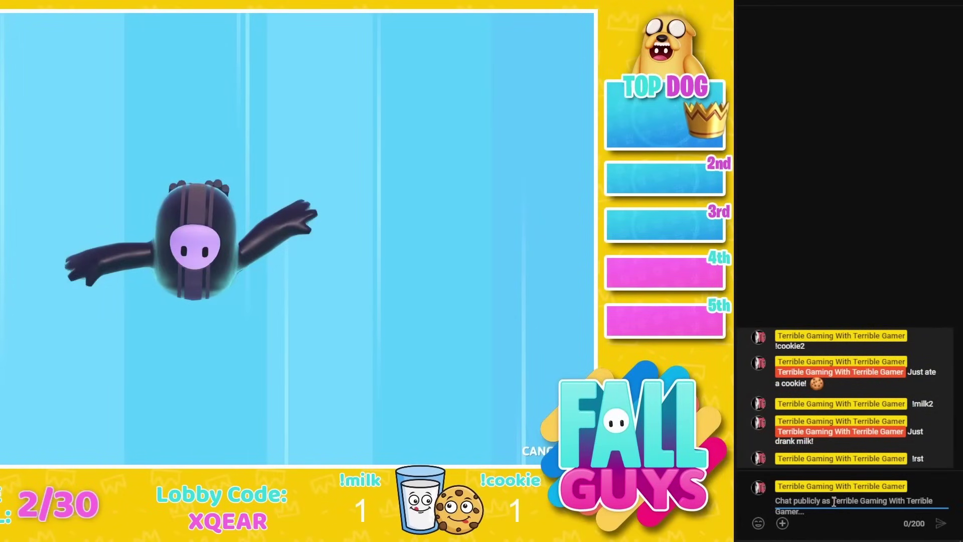